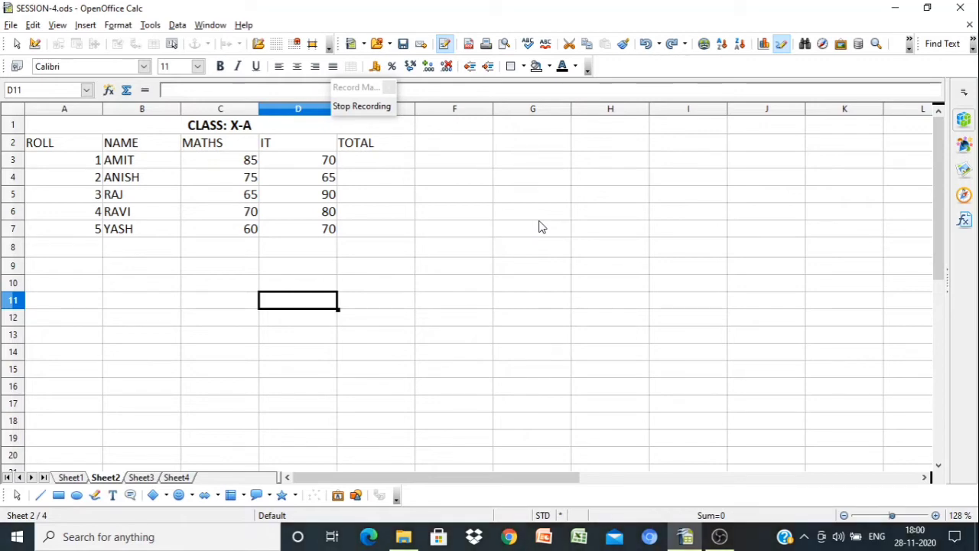
Enter the formula =C3+D3 in cell E3 to total the first student's MATHS and IT marks.
left_click(376, 165)
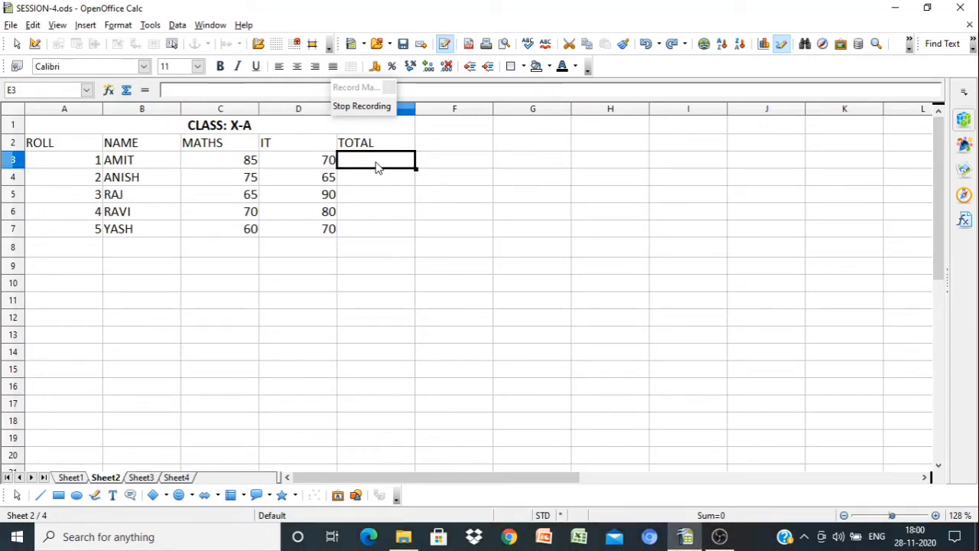
type("=")
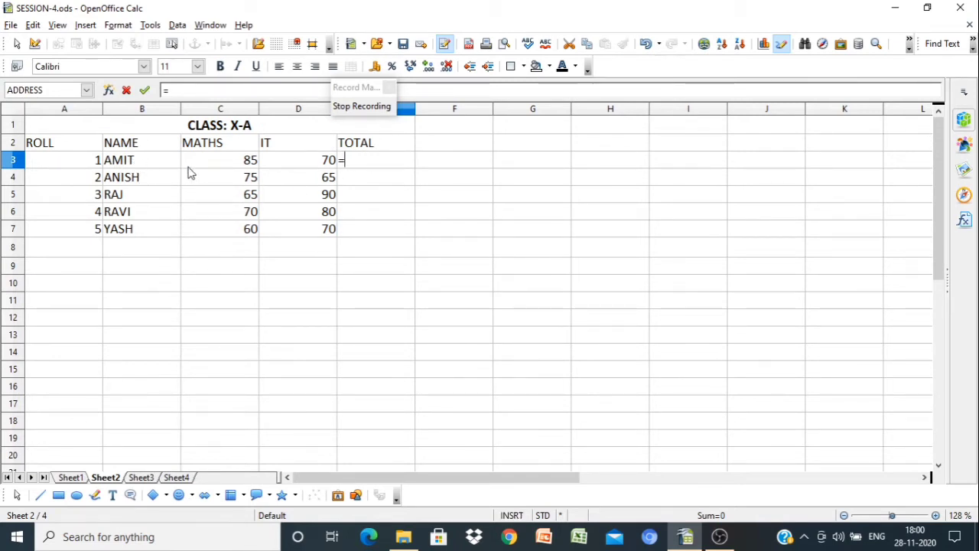
left_click(239, 168)
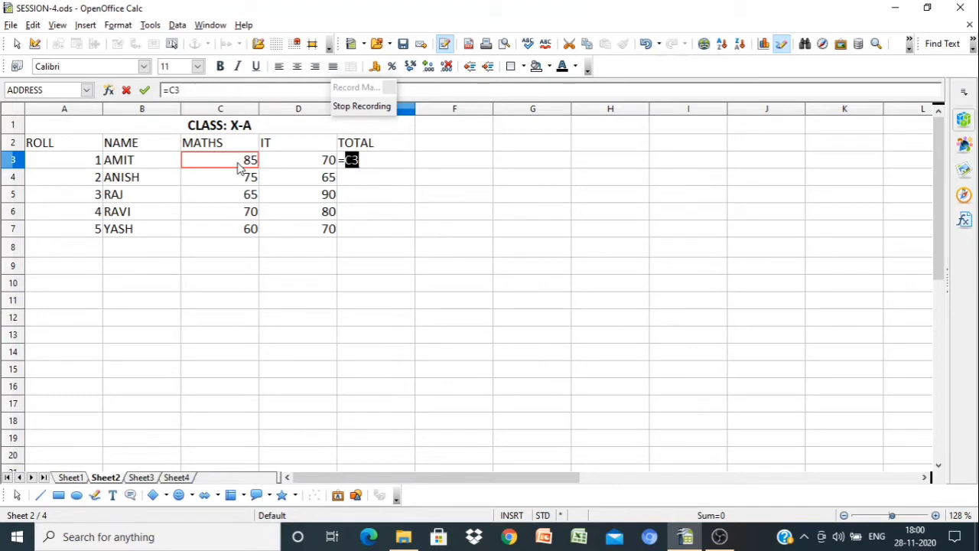
type("+")
left_click(300, 161)
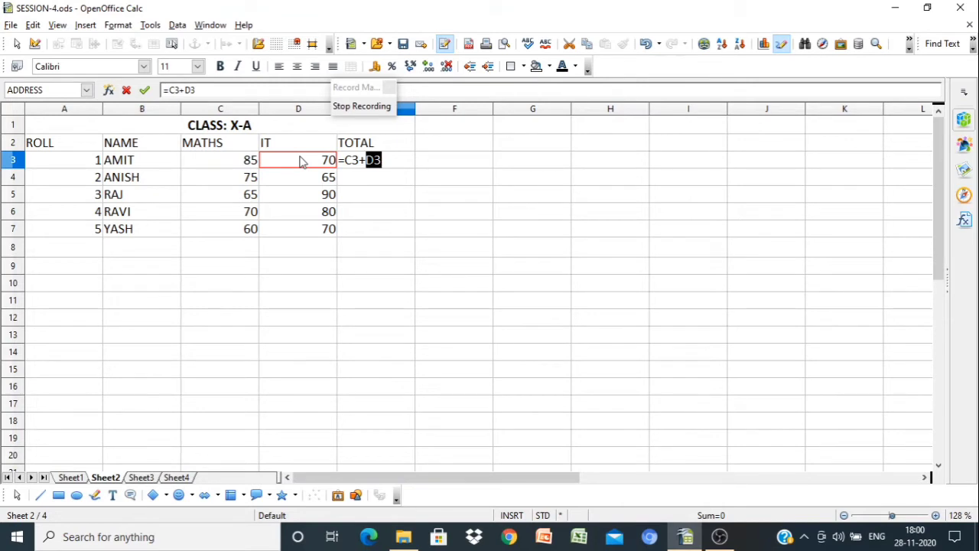
key("Return")
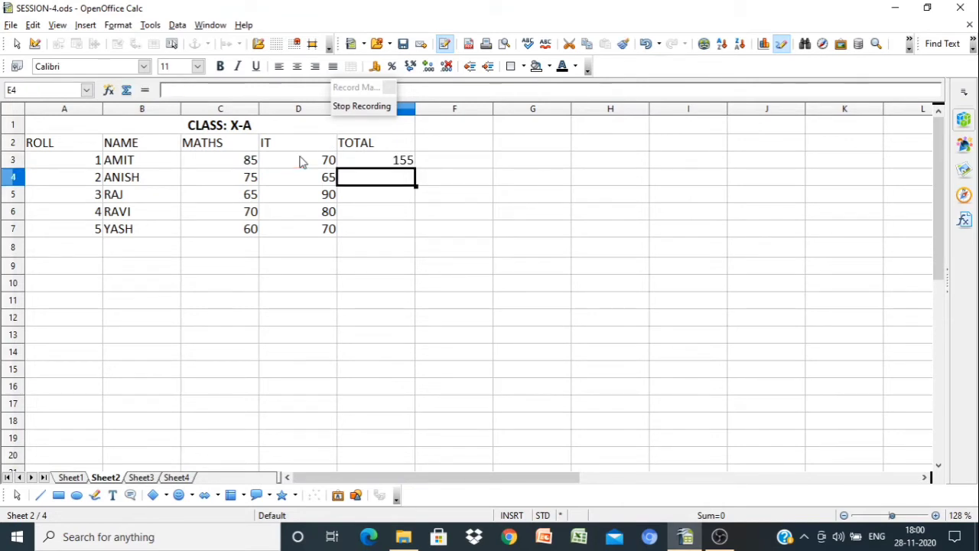
Fill the formula from E3 down through E7 to total the remaining students' marks, ending with cell E11 selected.
left_click(398, 166)
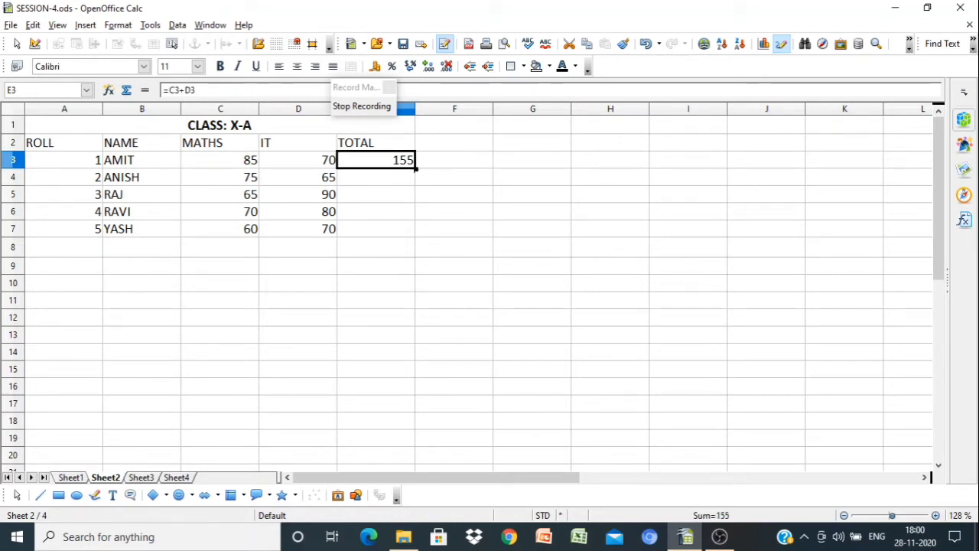
left_click_drag(415, 168, 411, 238)
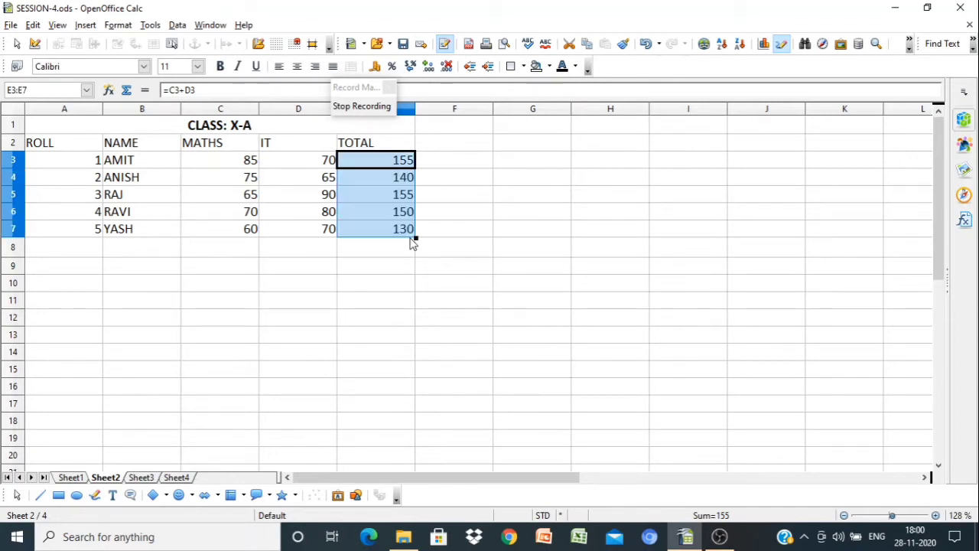
left_click(371, 306)
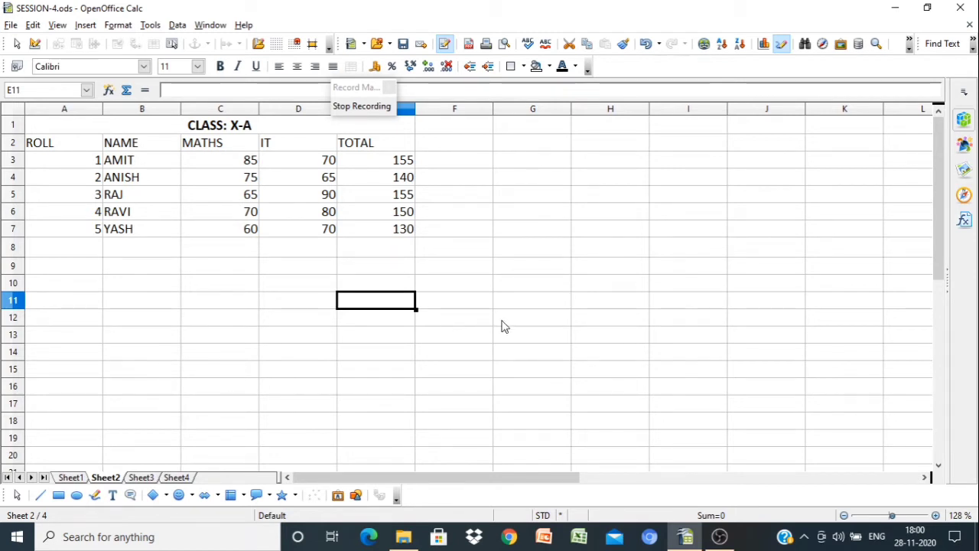
Stop the macro recording and create a new library named TECHNOLOGY under My Macros.
left_click(372, 111)
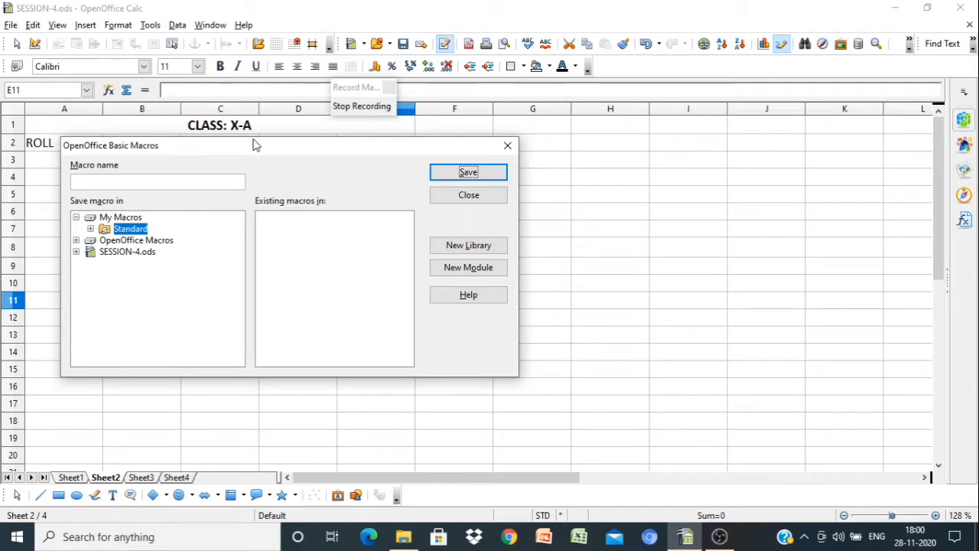
left_click_drag(265, 150, 527, 168)
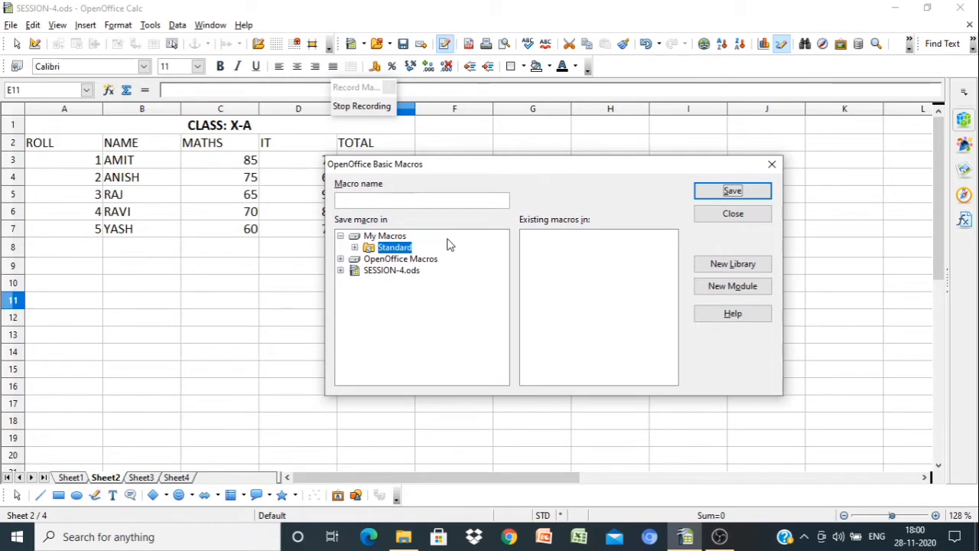
left_click(340, 236)
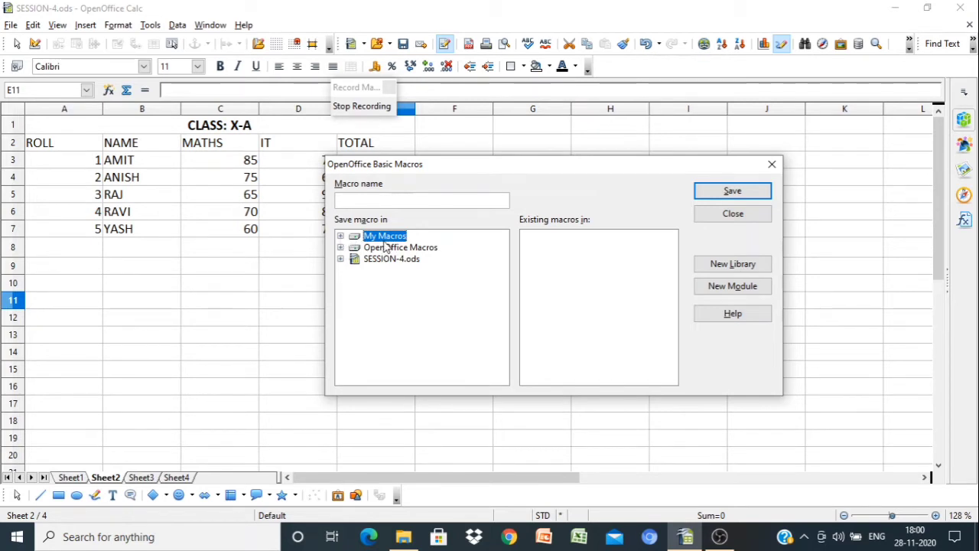
left_click(340, 237)
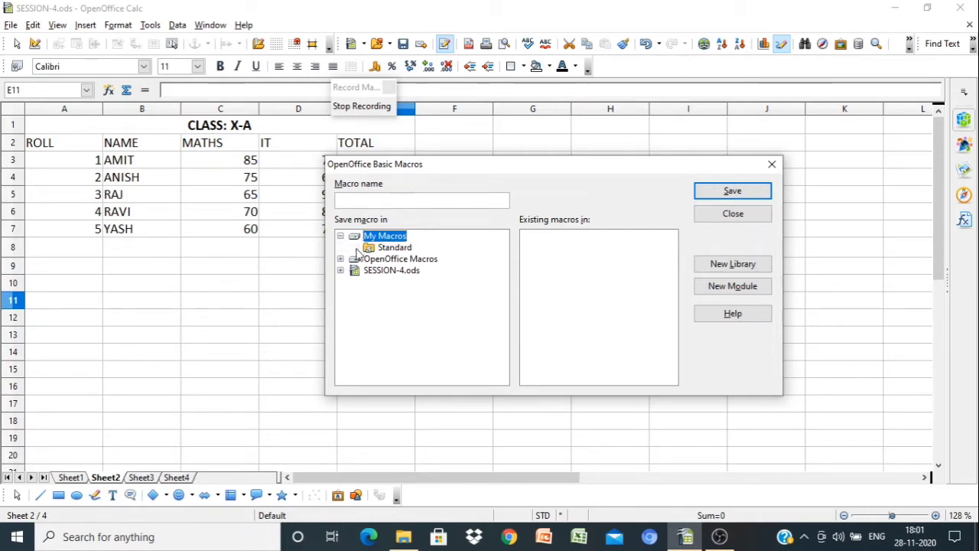
left_click(381, 249)
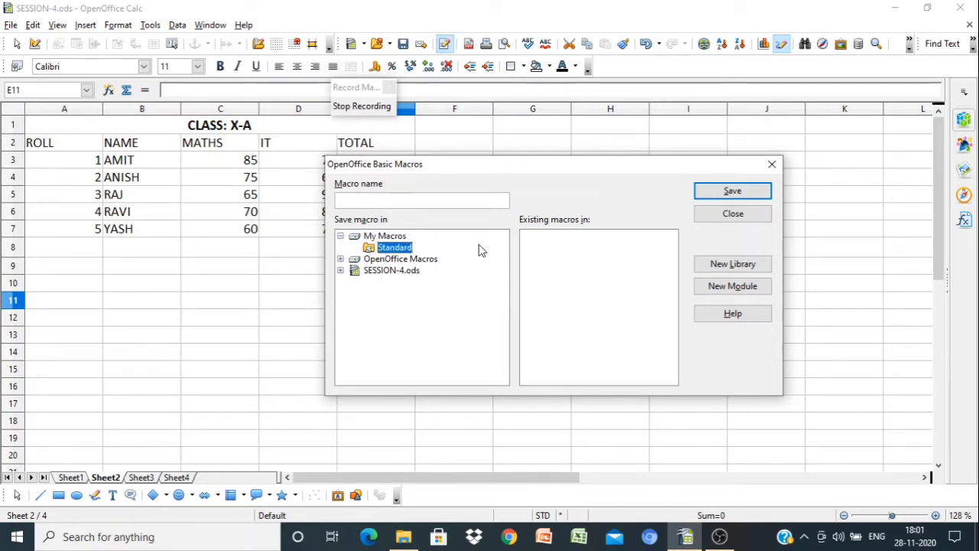
left_click(720, 267)
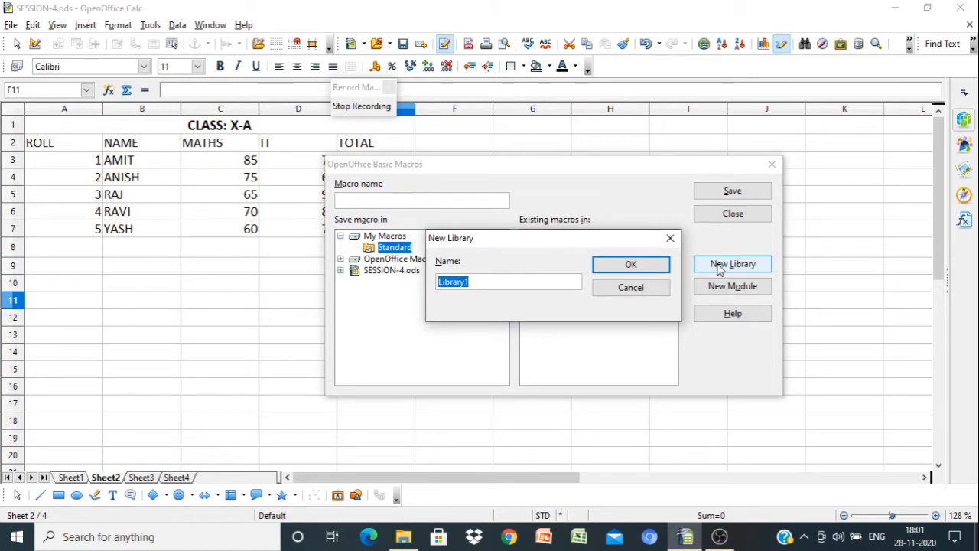
type("TECHNOLOGY")
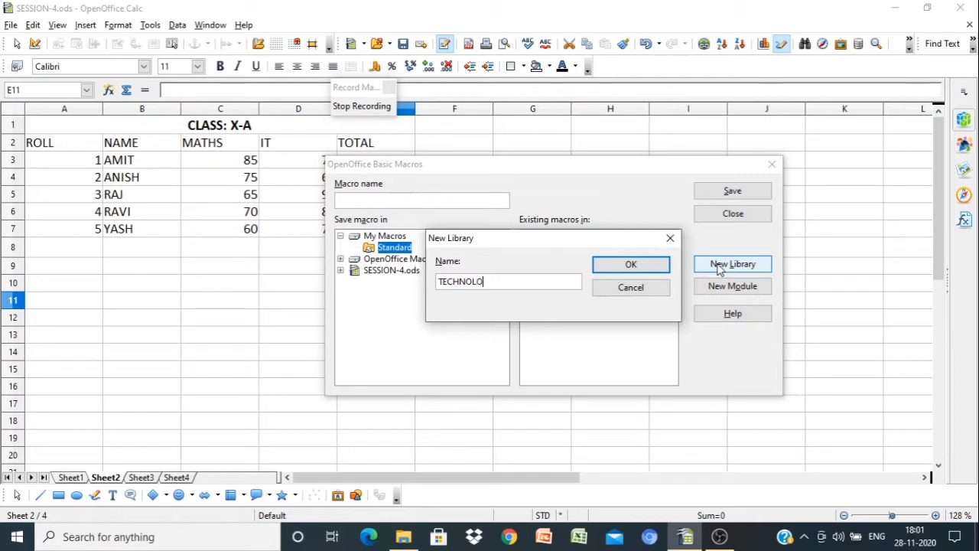
left_click(634, 264)
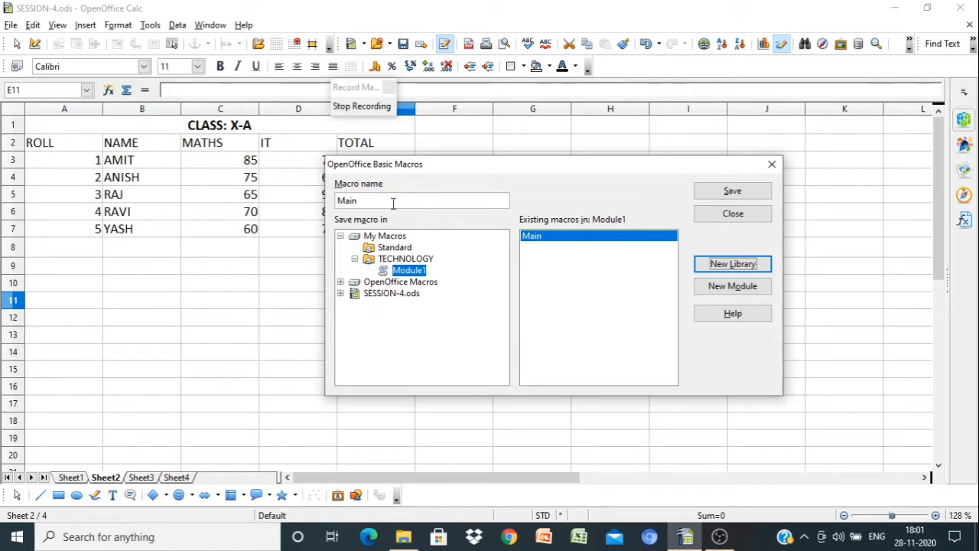
Name the recorded macro TOTAL and save it in Module1 of the TECHNOLOGY library.
left_click_drag(392, 203, 335, 206)
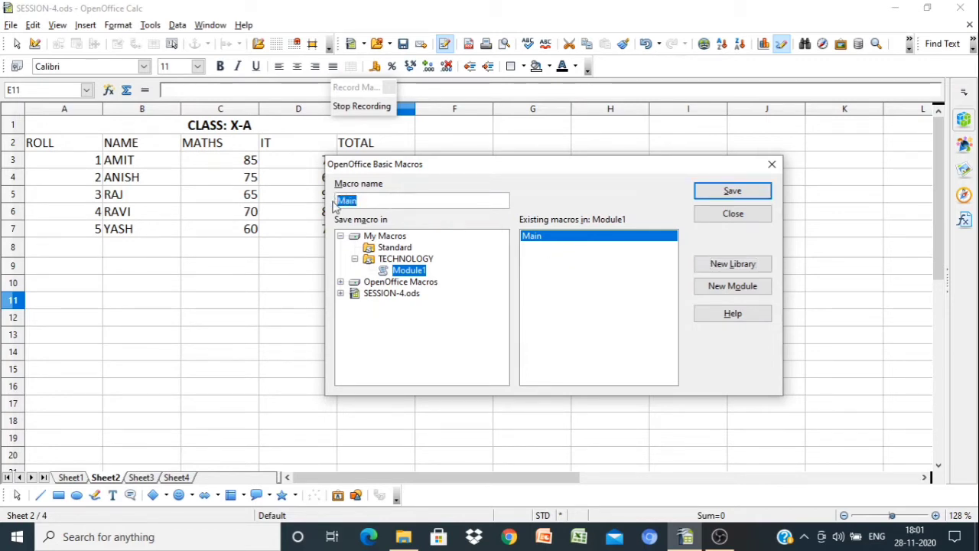
type("TOTA")
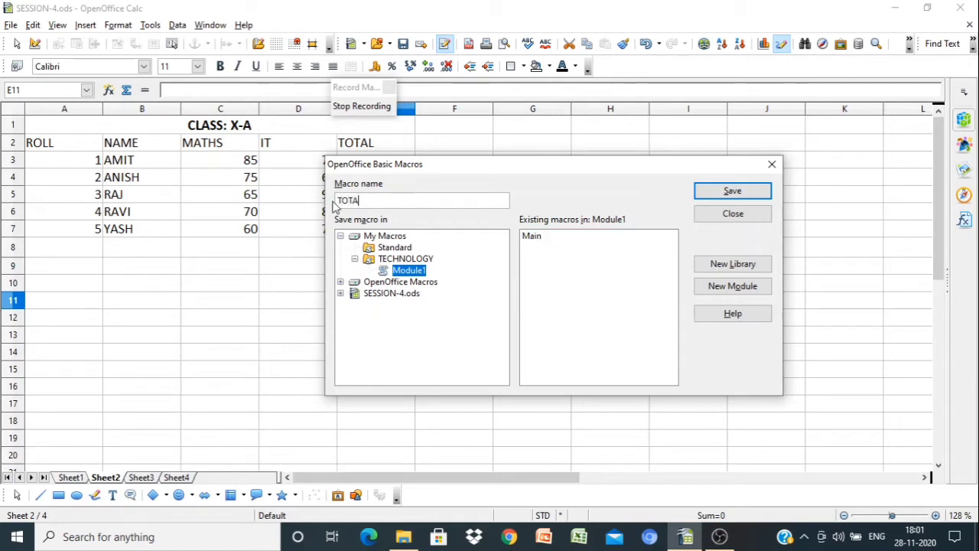
type("L")
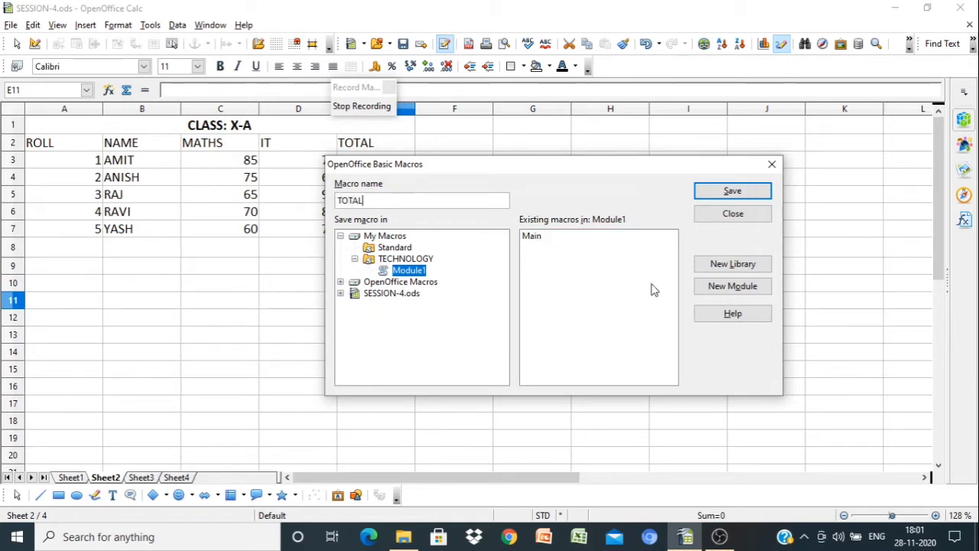
left_click(732, 192)
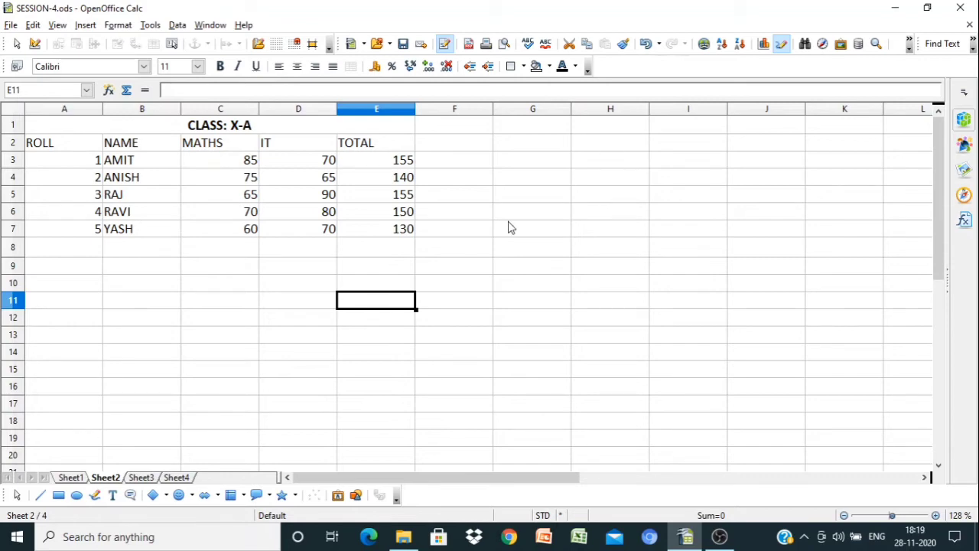
Compare the layout of the CLASS: X-B table on Sheet3 with the CLASS: X-A table on Sheet2.
left_click(152, 475)
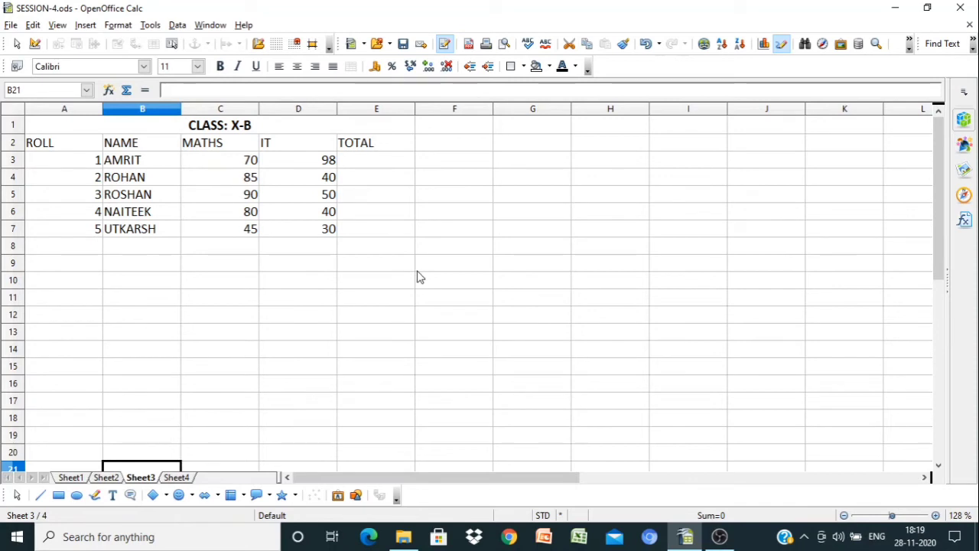
left_click(378, 166)
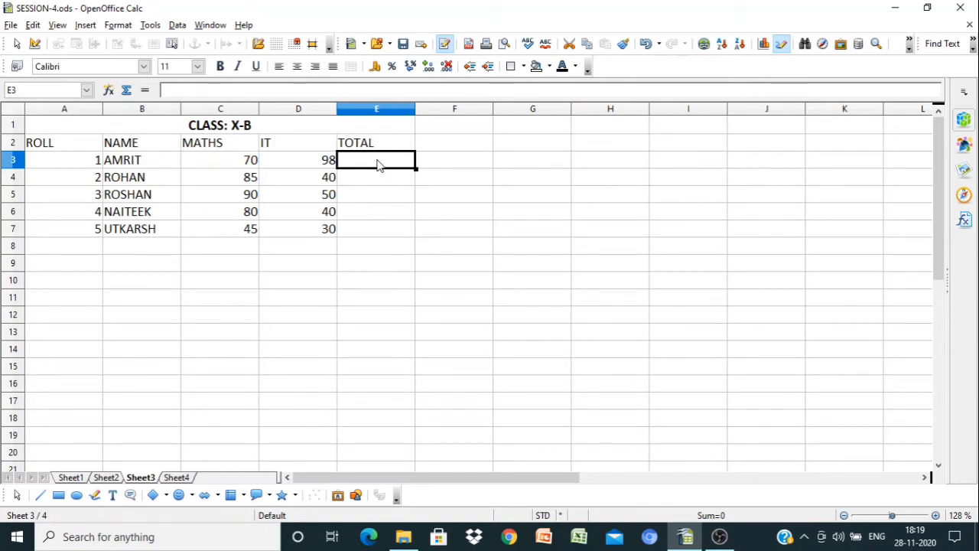
left_click_drag(40, 129, 235, 235)
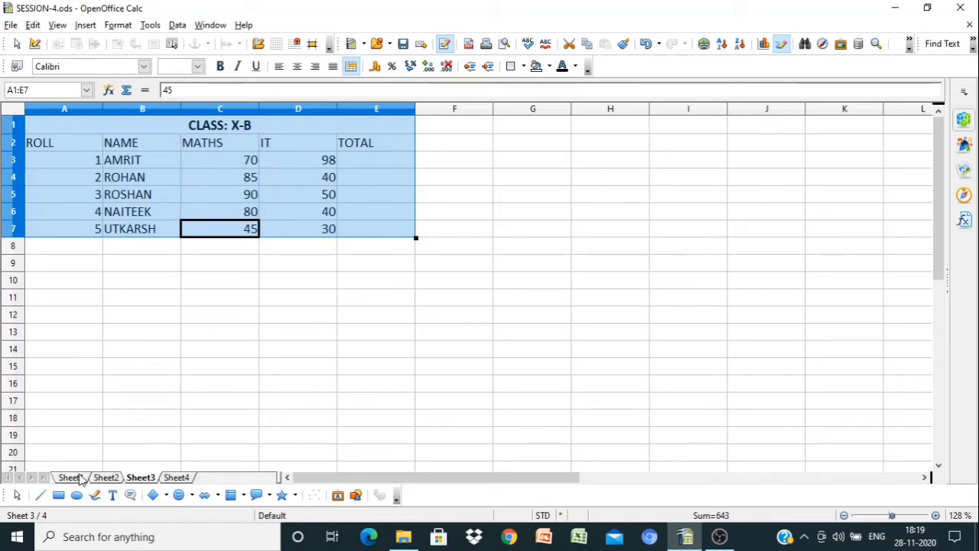
left_click(106, 477)
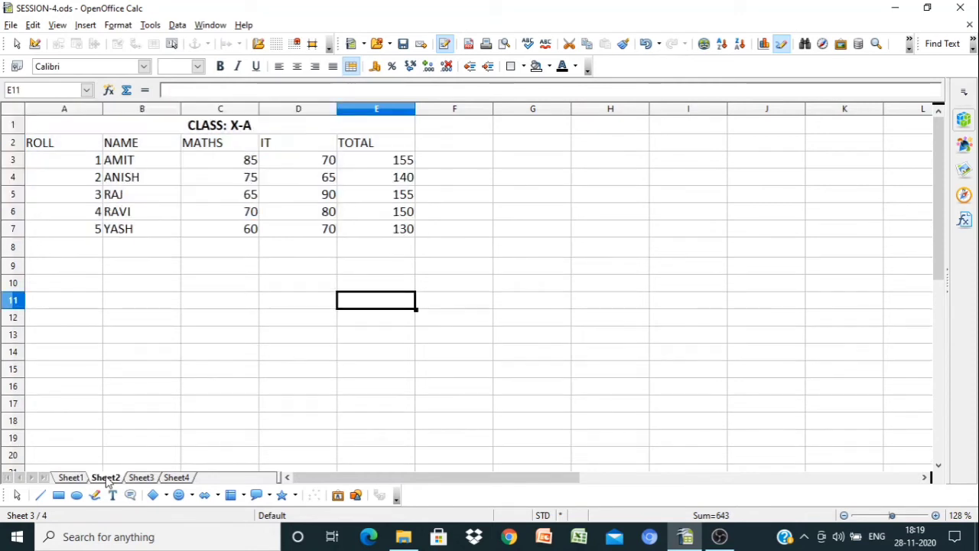
left_click_drag(42, 128, 282, 244)
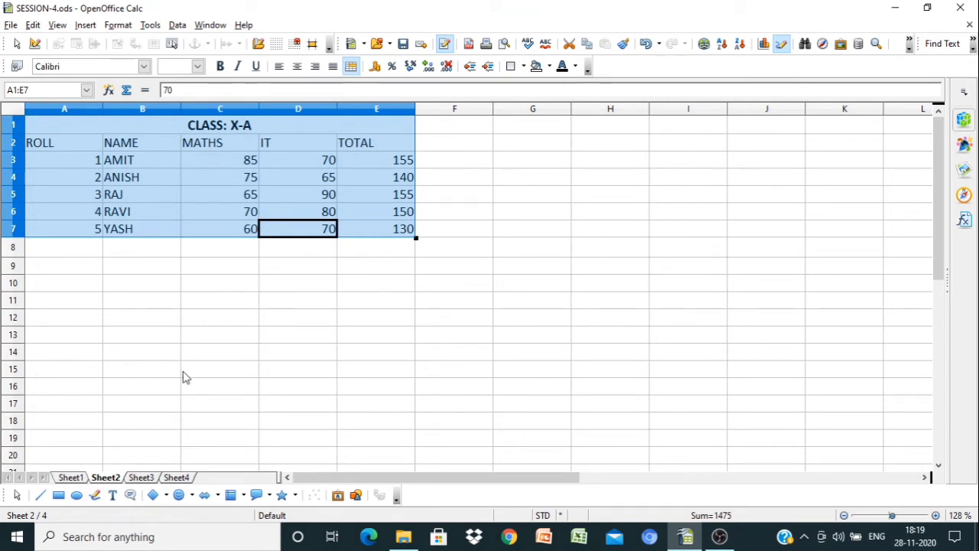
Run the TOTAL macro from Module1 of the TECHNOLOGY library on Sheet3, with cell E3 selected, to fill the TOTAL column.
left_click(143, 478)
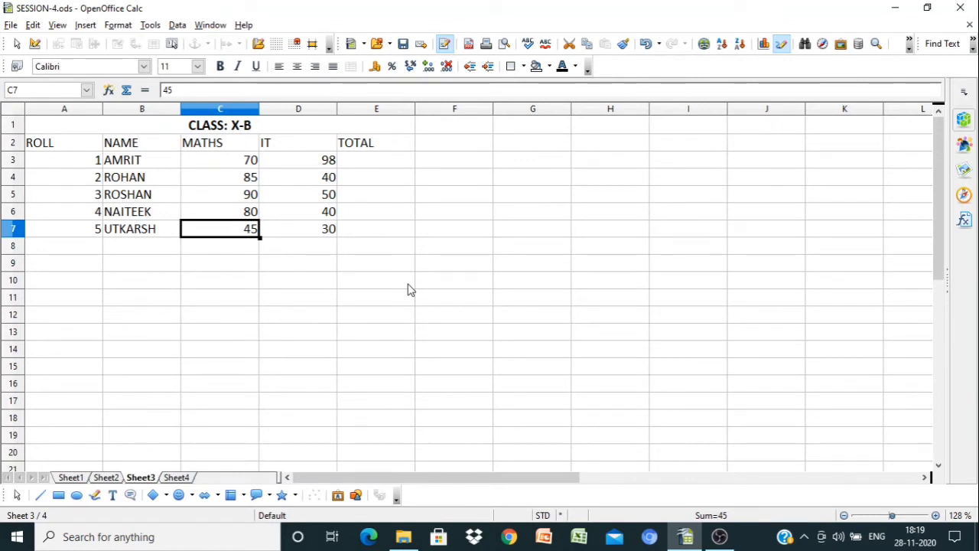
left_click(371, 162)
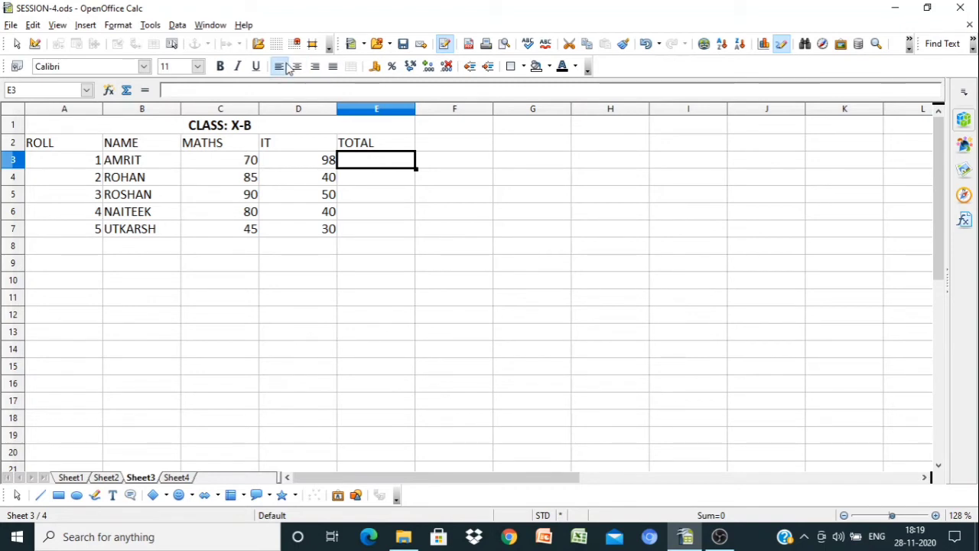
left_click(148, 28)
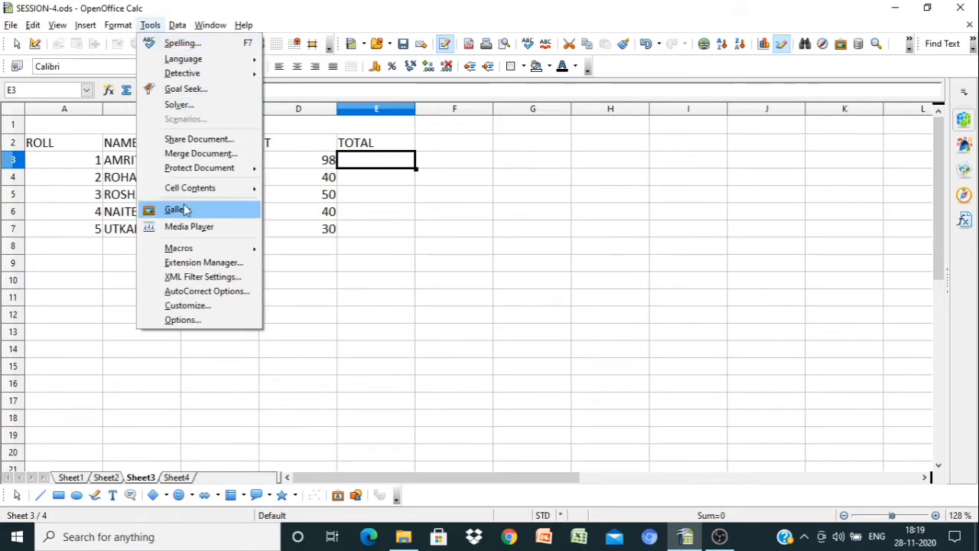
mouse_move(190, 252)
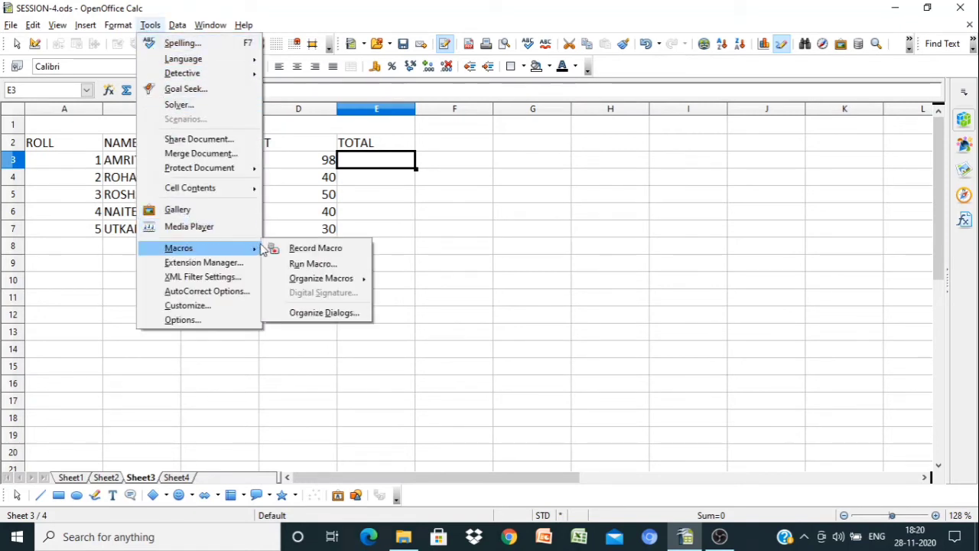
left_click(311, 264)
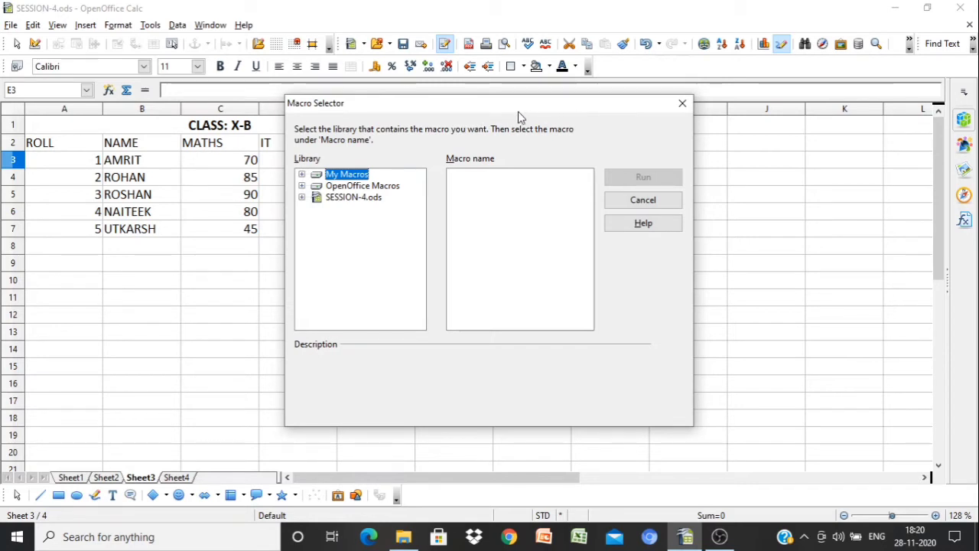
left_click(302, 175)
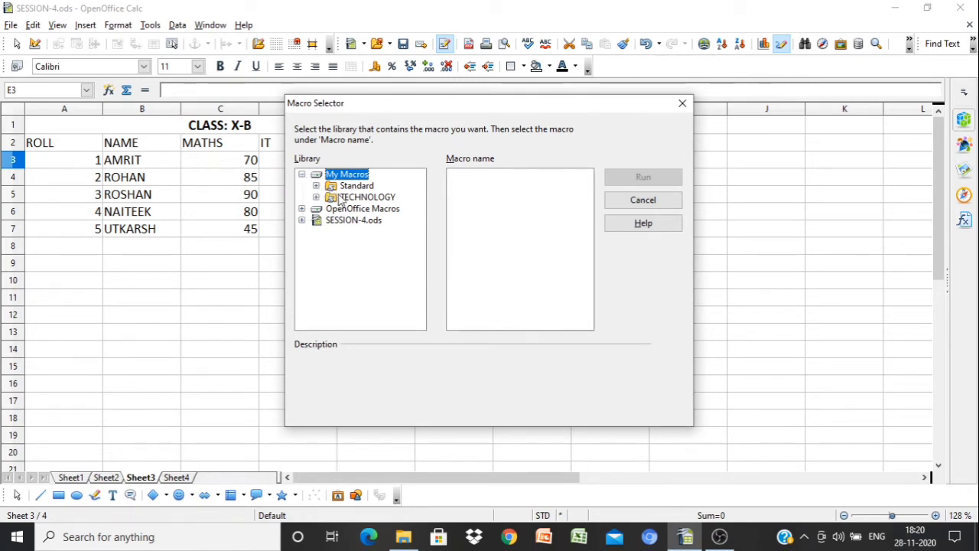
left_click(316, 198)
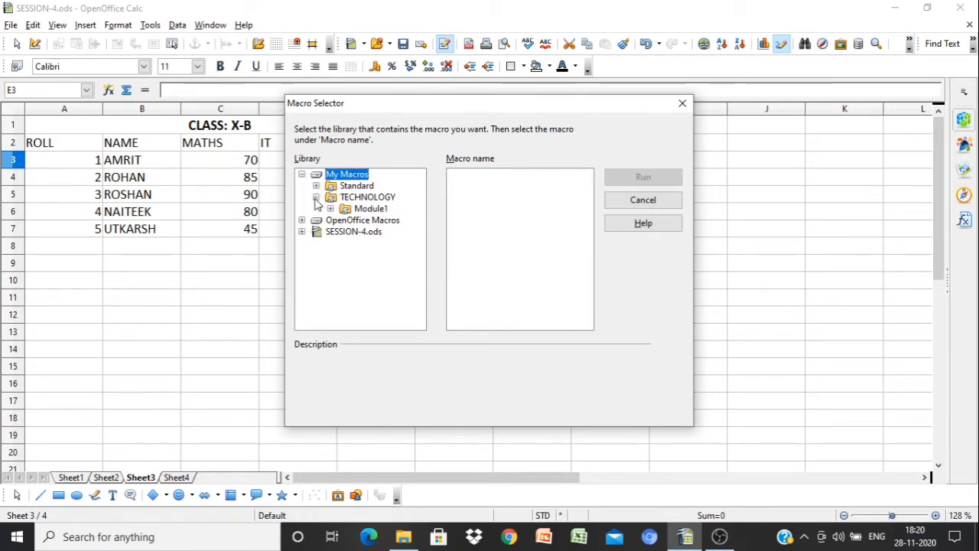
left_click(370, 210)
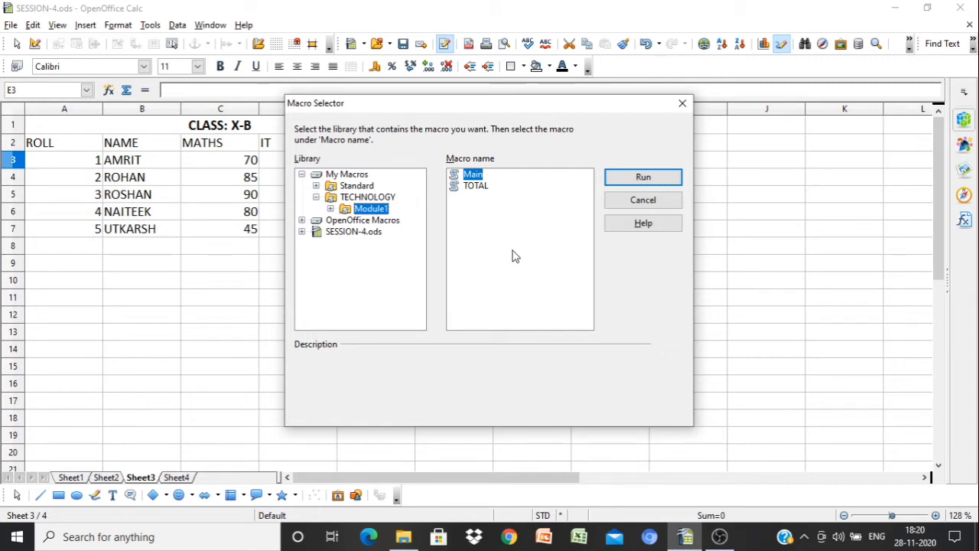
left_click(482, 190)
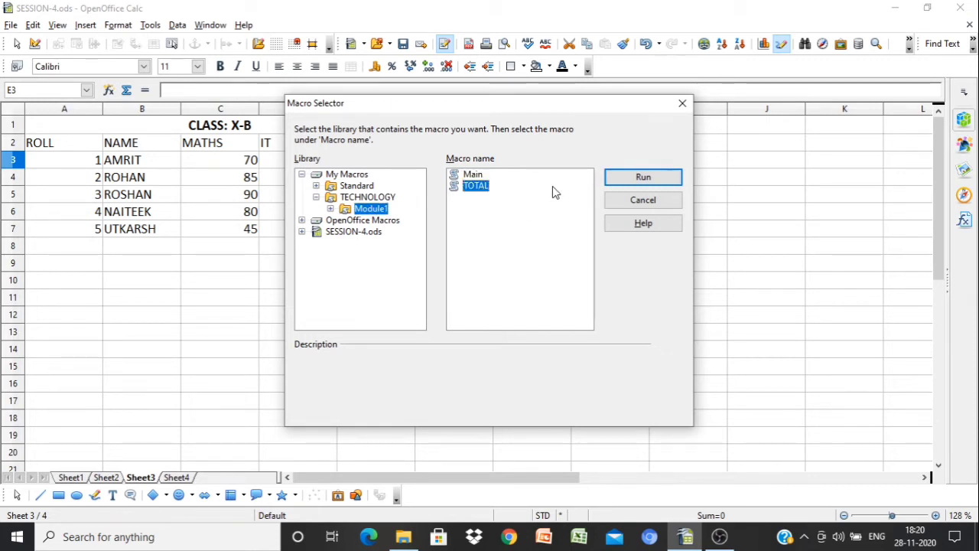
left_click(645, 178)
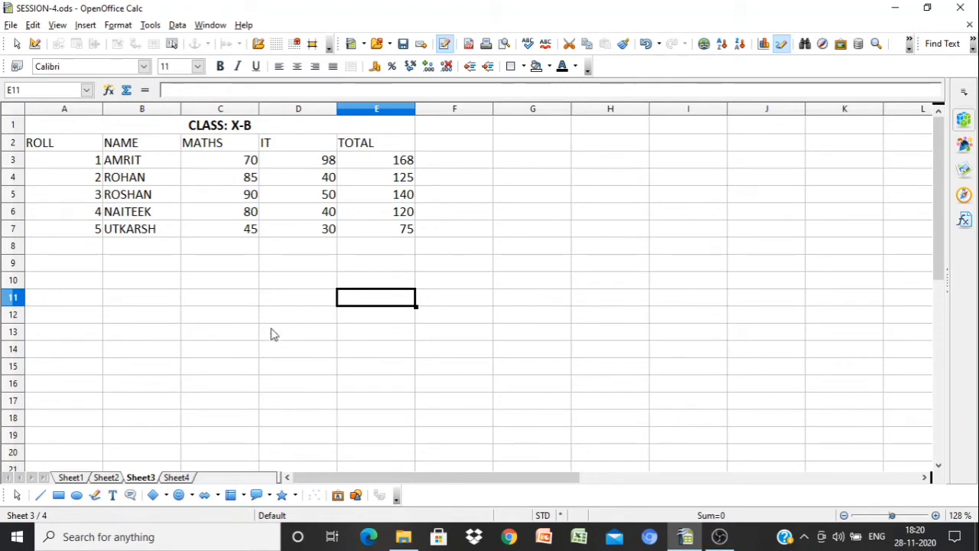
Open Sheet4 and examine the layout of the CLASS: X-C table and its empty TOTAL column.
left_click(177, 477)
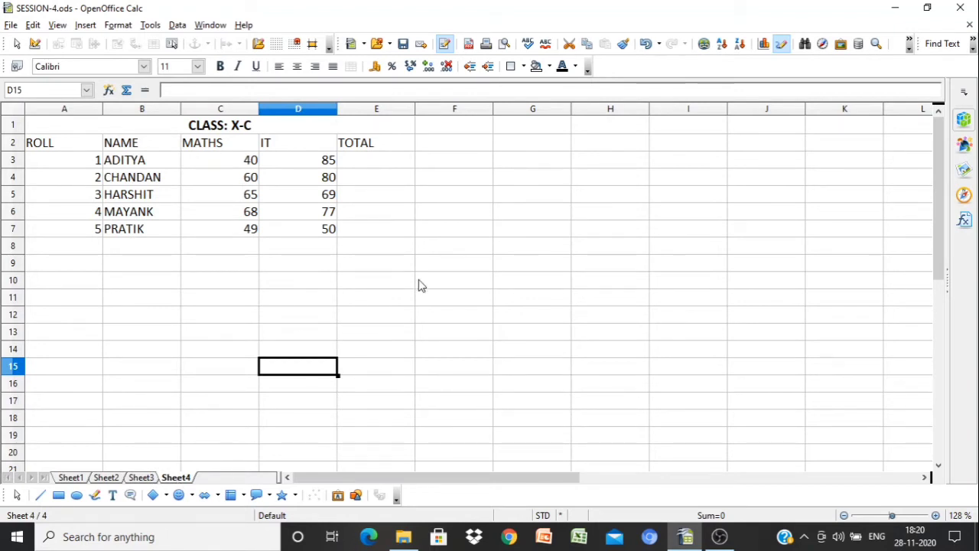
left_click(388, 166)
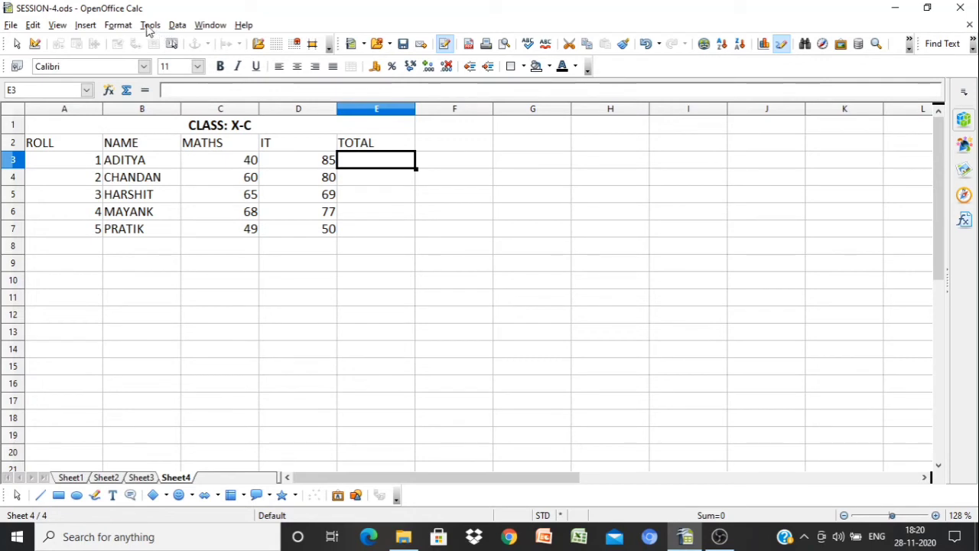
left_click(393, 267)
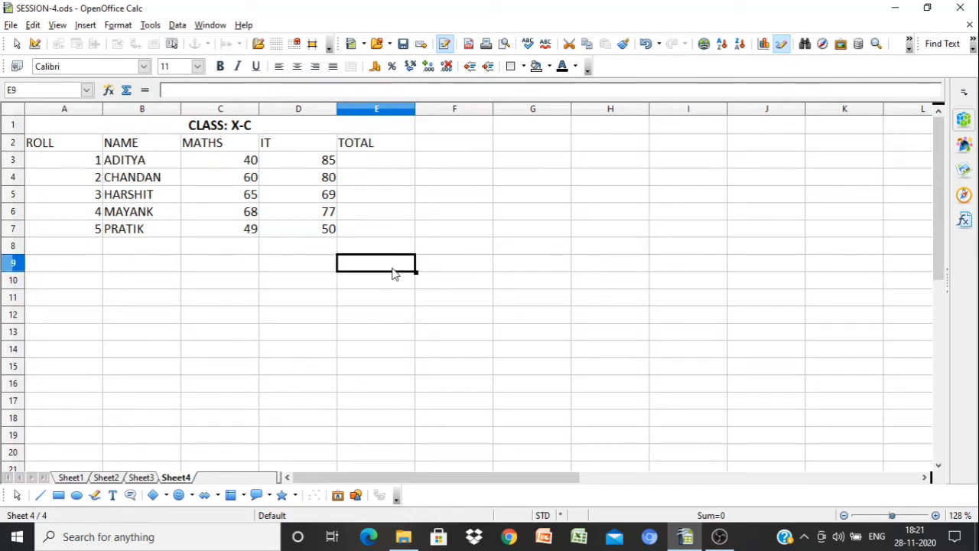
left_click_drag(34, 126, 262, 230)
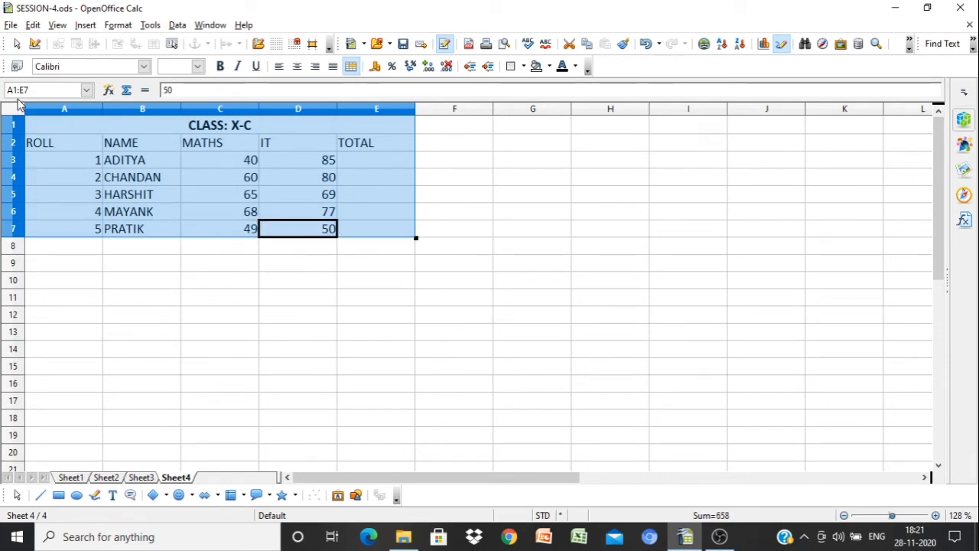
left_click(373, 315)
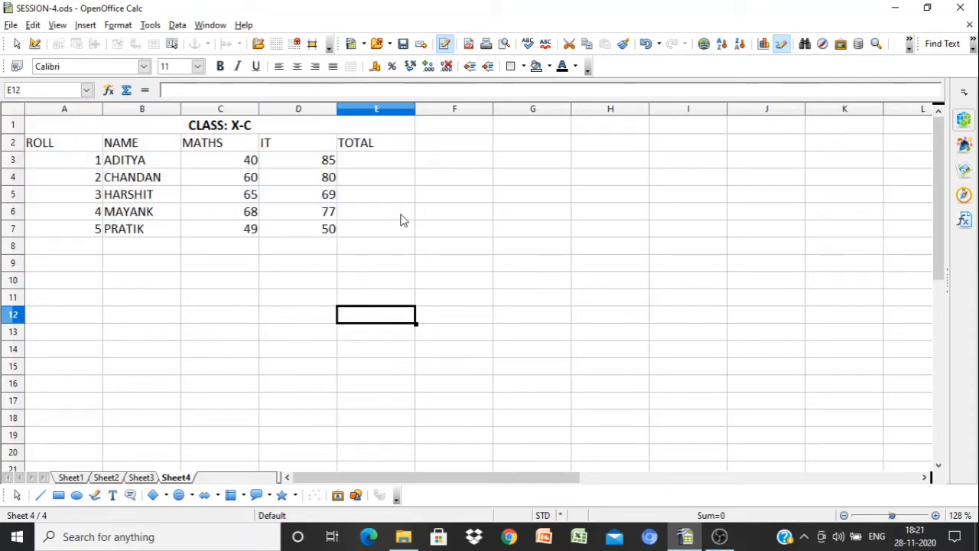
Run the TOTAL macro from Module1 of the TECHNOLOGY library on Sheet4, with cell E3 selected, to fill the TOTAL column.
left_click(375, 164)
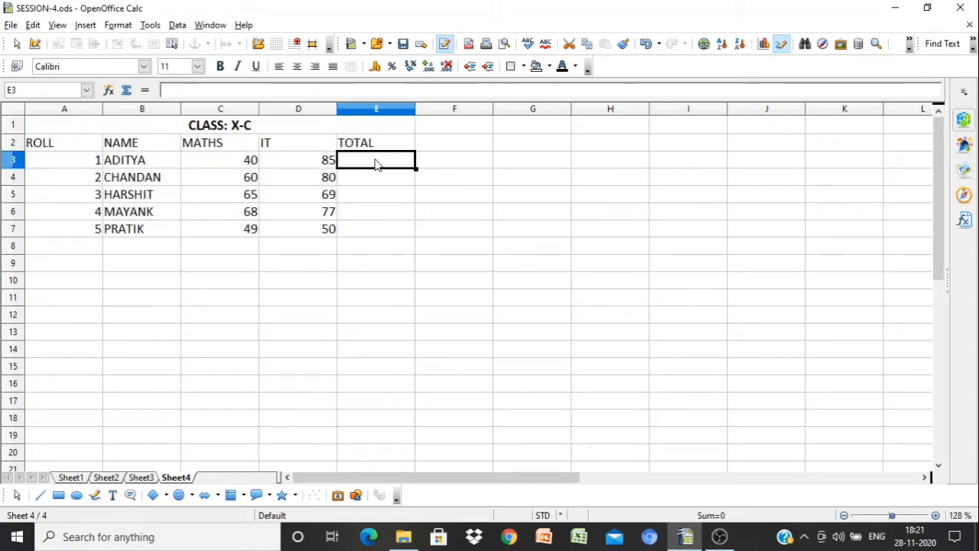
left_click(150, 26)
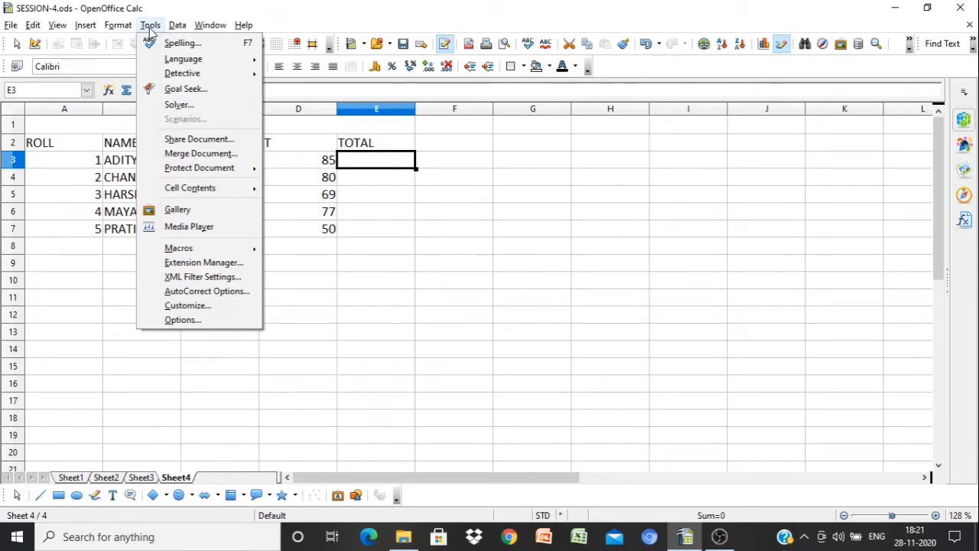
mouse_move(191, 251)
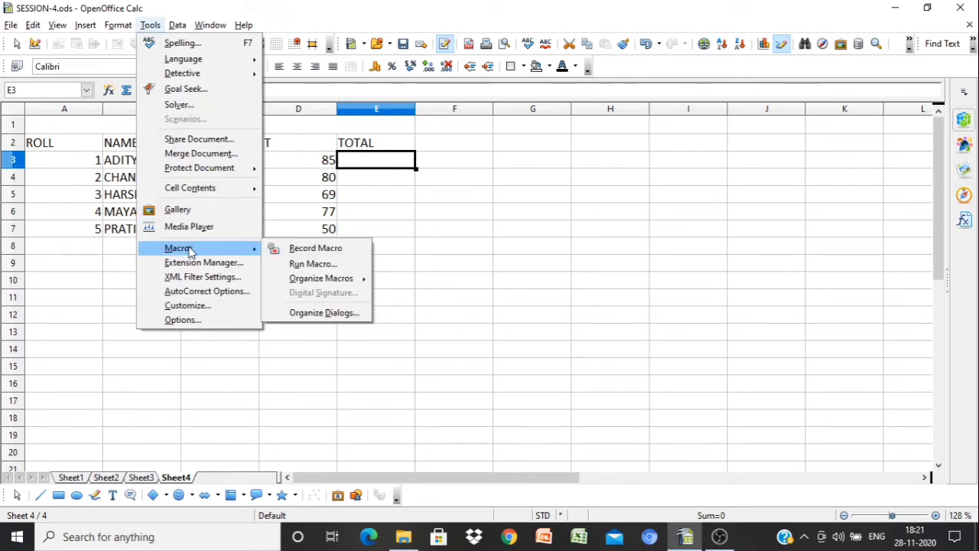
left_click(310, 264)
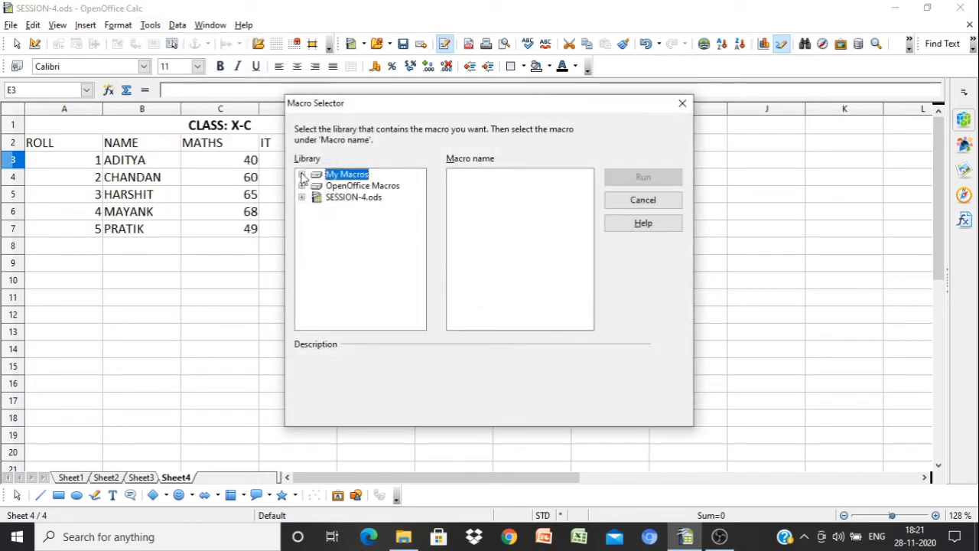
left_click(303, 176)
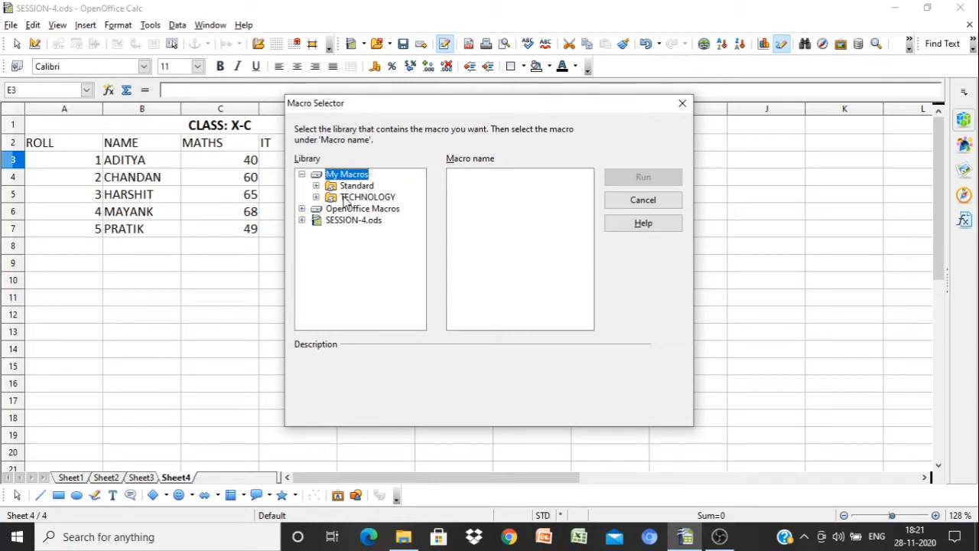
left_click(317, 198)
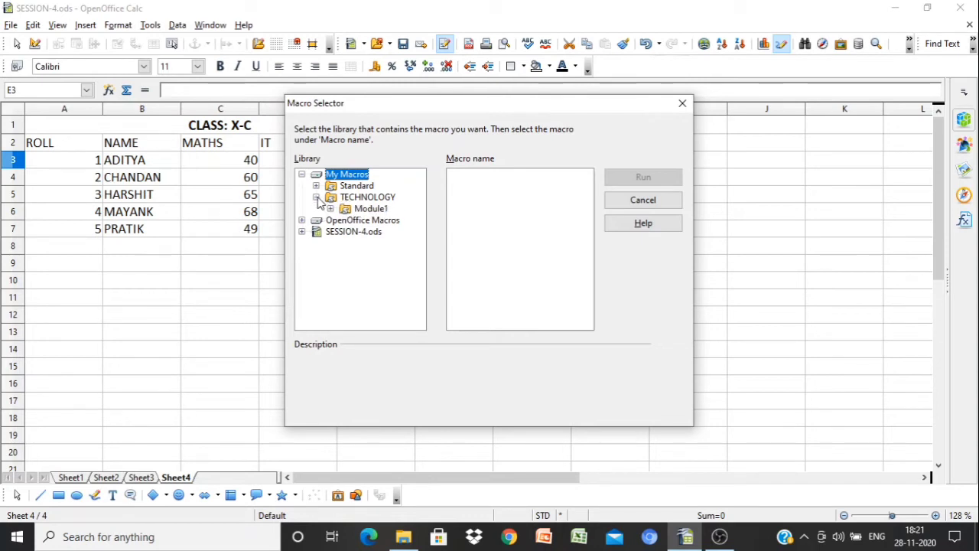
left_click(362, 210)
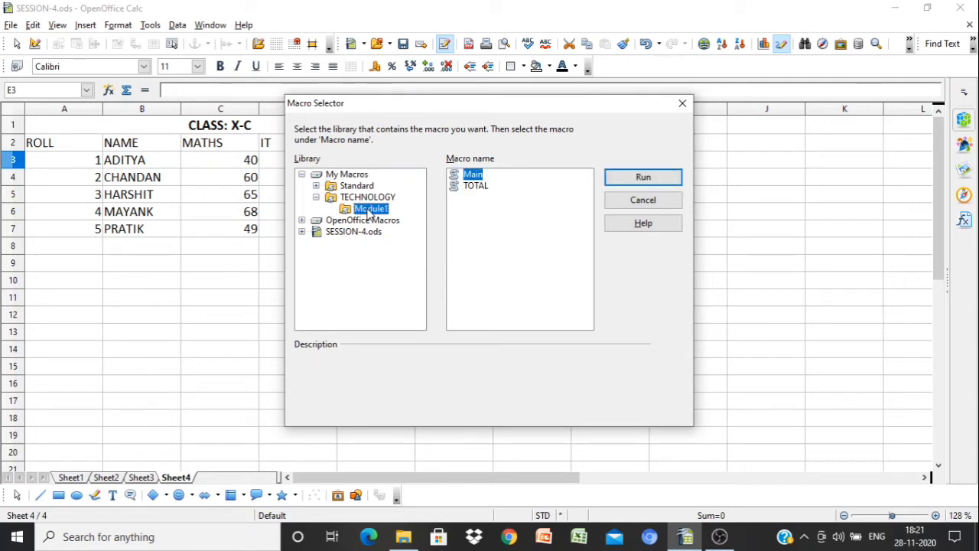
left_click(475, 186)
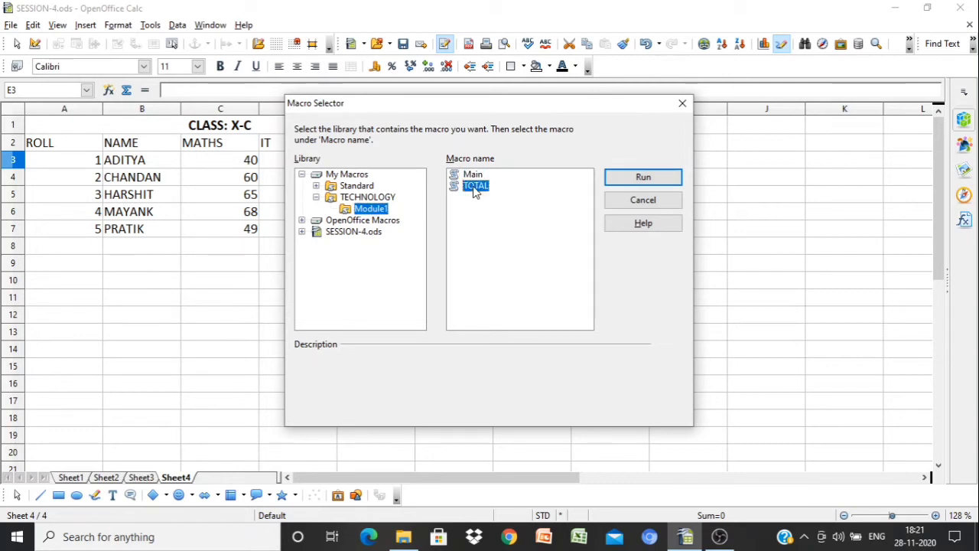
left_click(635, 179)
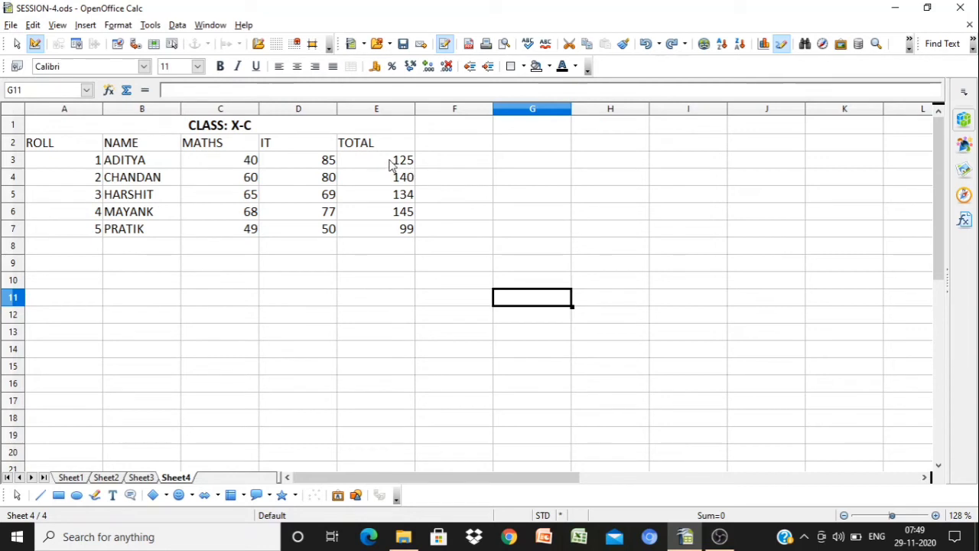
Delete the contents of the totals in E3:E7 on Sheet4, keeping the default content types selected.
left_click_drag(393, 161, 407, 239)
key("BackSpace")
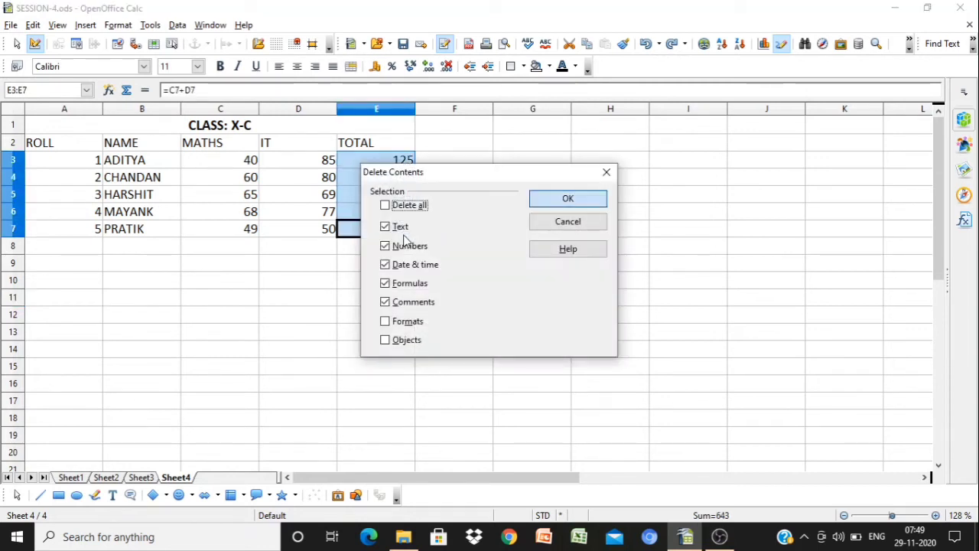
key("Return")
left_click(447, 302)
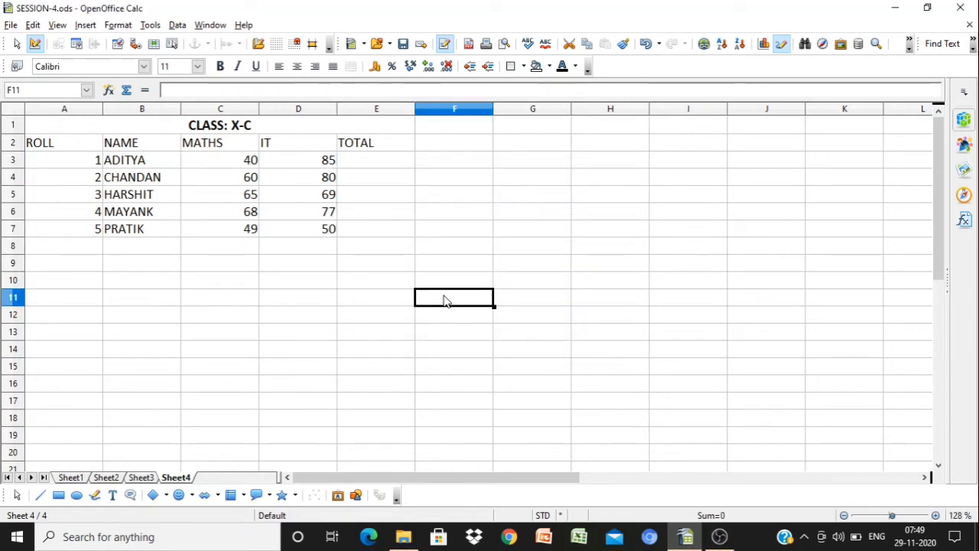
Display the Form Controls and draw a push button about 3.94 x 0.82 in size below the table, across columns D and E.
left_click(56, 29)
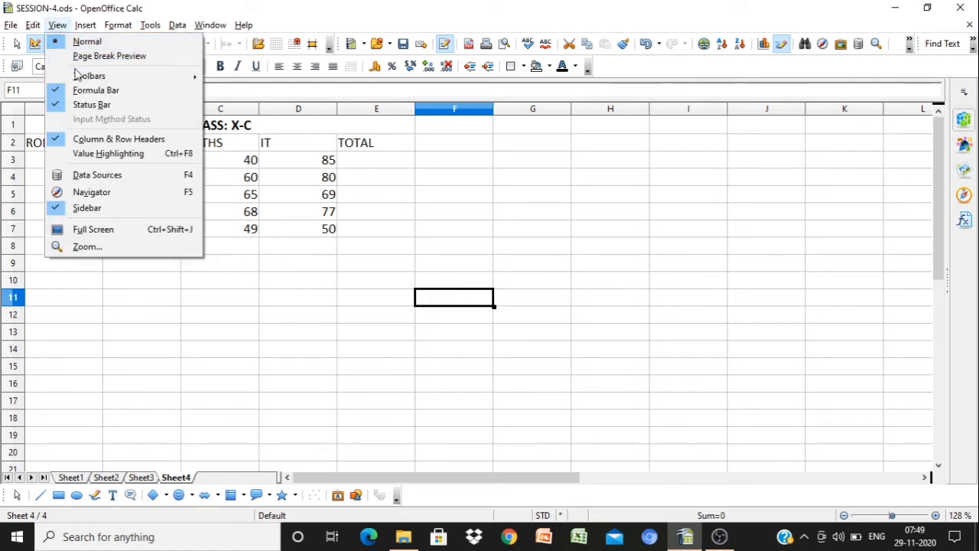
mouse_move(89, 76)
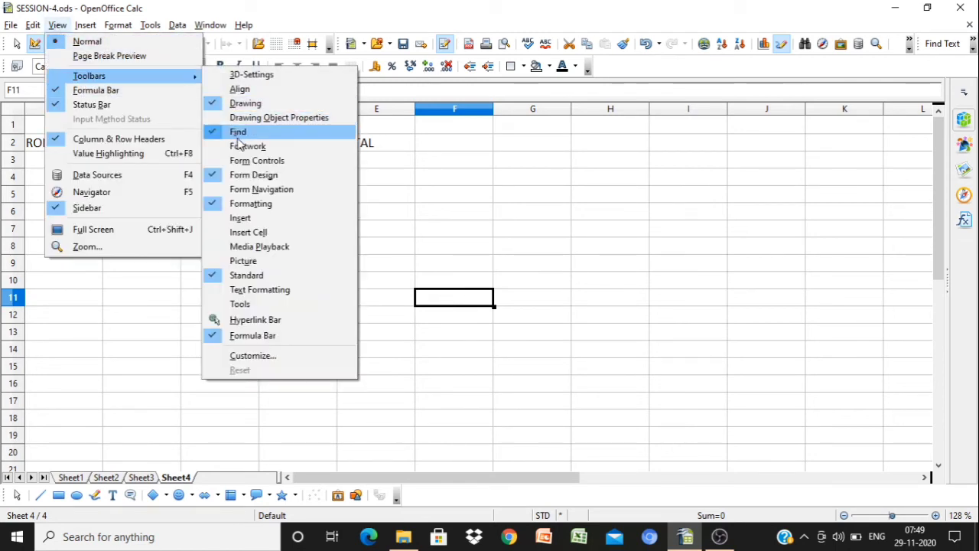
left_click(261, 164)
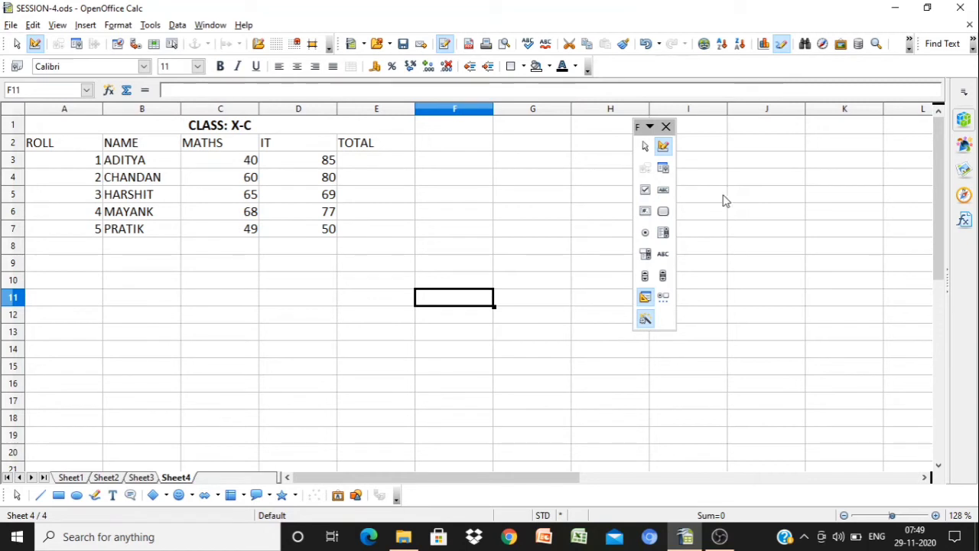
left_click(663, 212)
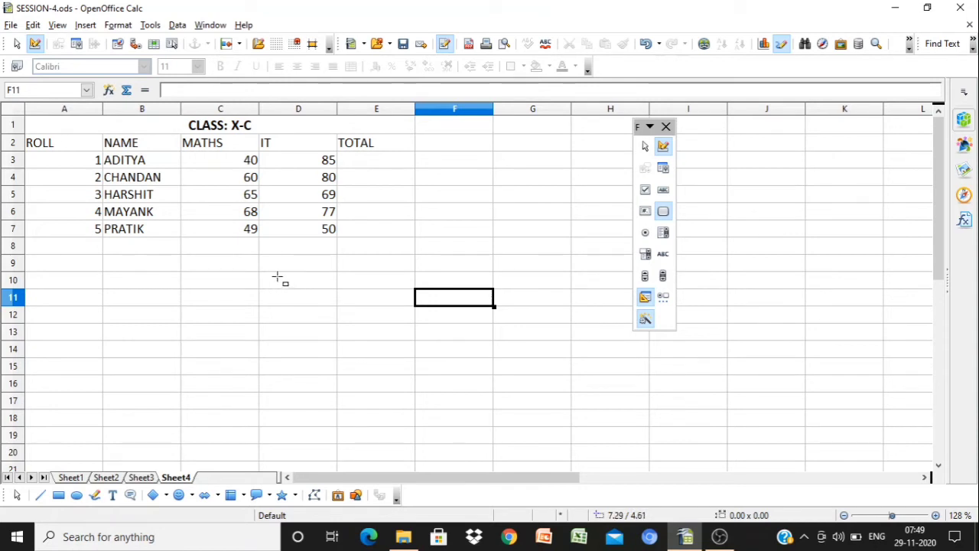
left_click_drag(277, 277, 395, 306)
left_click_drag(406, 310, 414, 304)
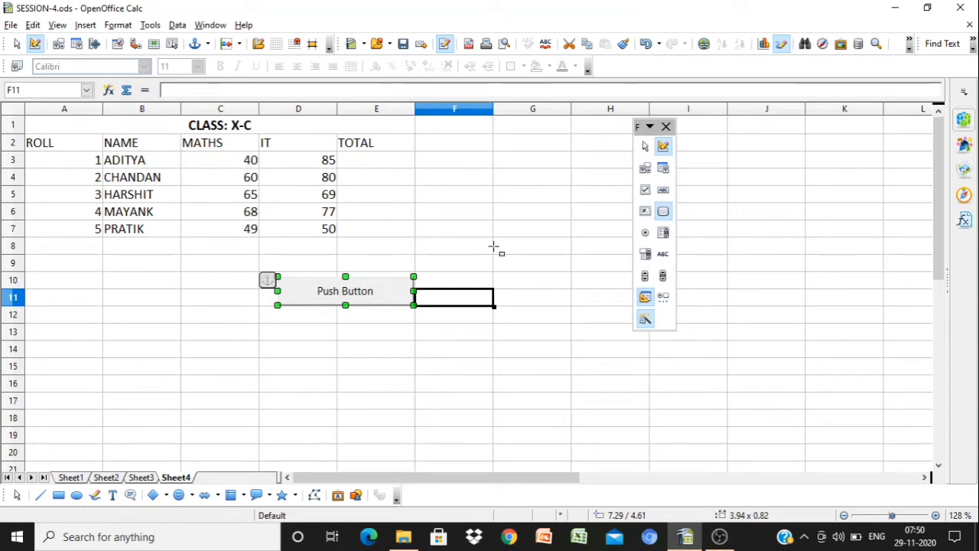
Open the push button's control properties and set its label to TOTAL.
right_click(367, 291)
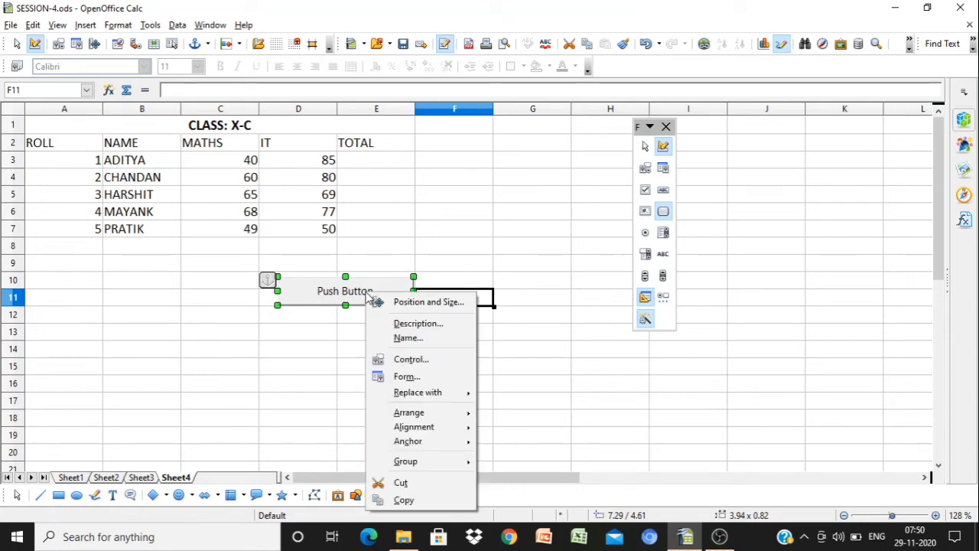
left_click(402, 358)
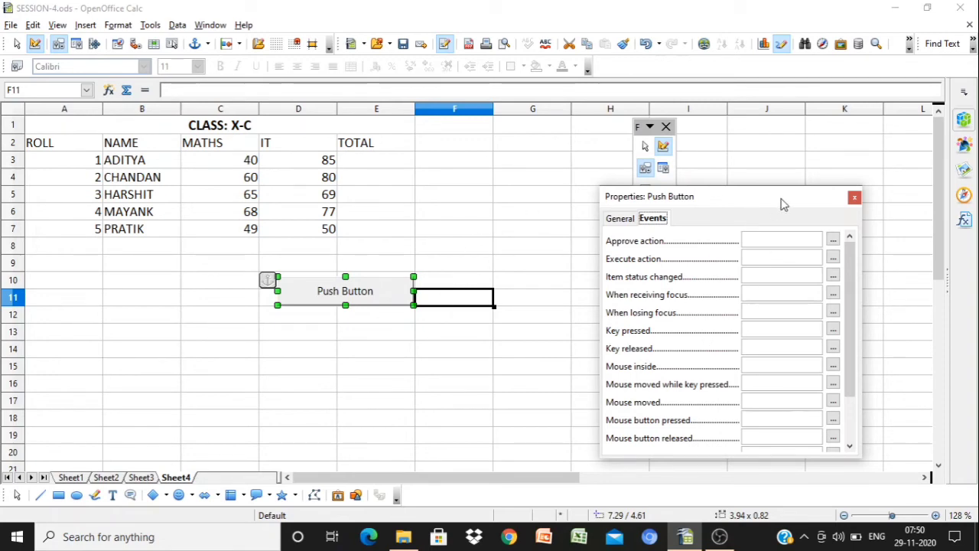
left_click_drag(783, 202, 757, 166)
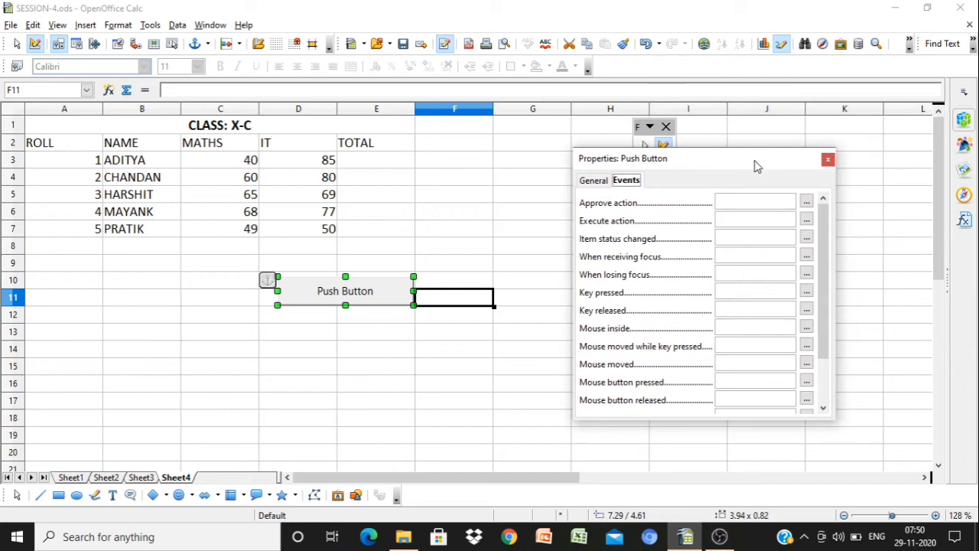
left_click(594, 182)
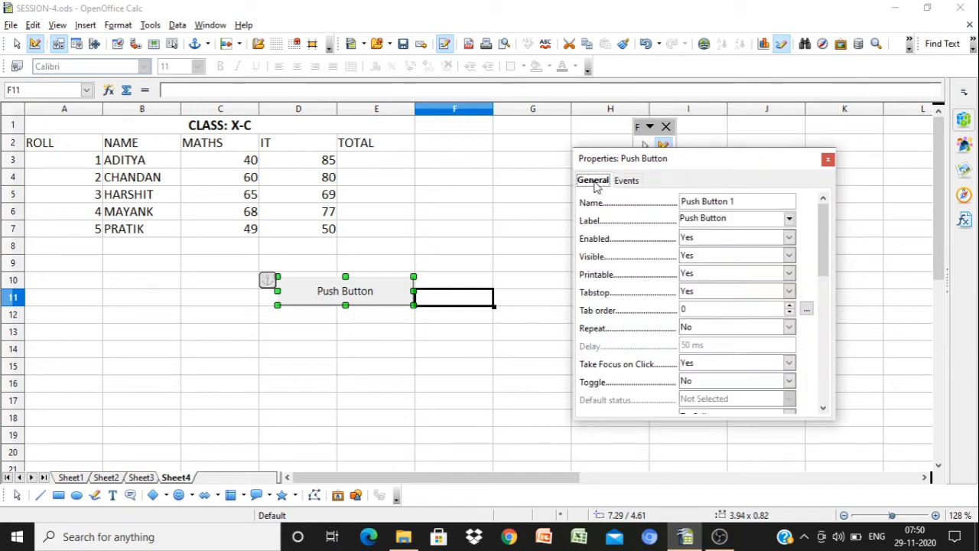
left_click(627, 182)
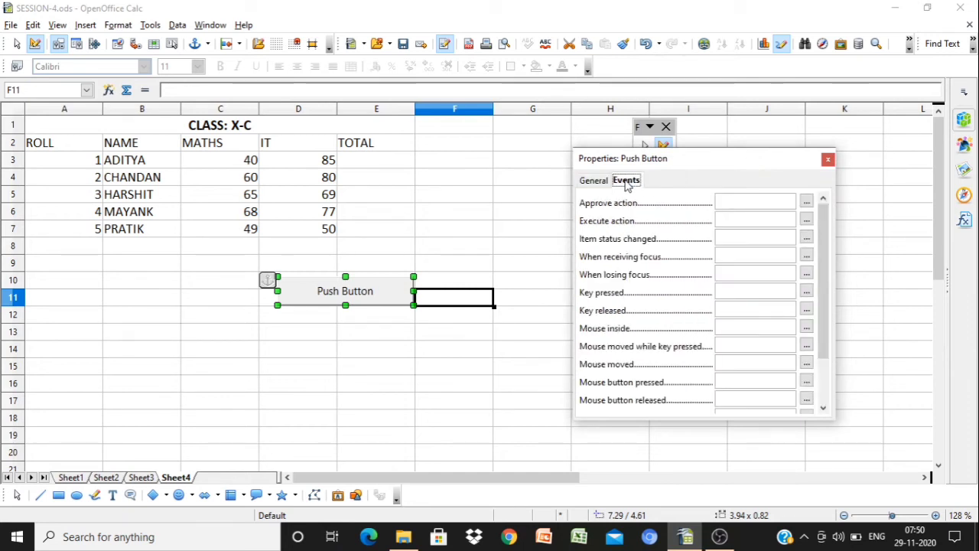
left_click(596, 184)
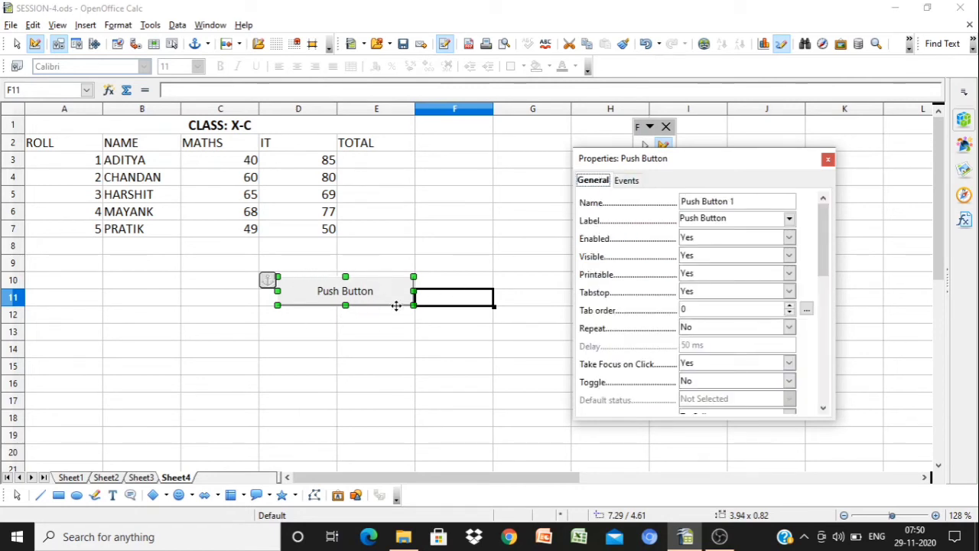
left_click(731, 219)
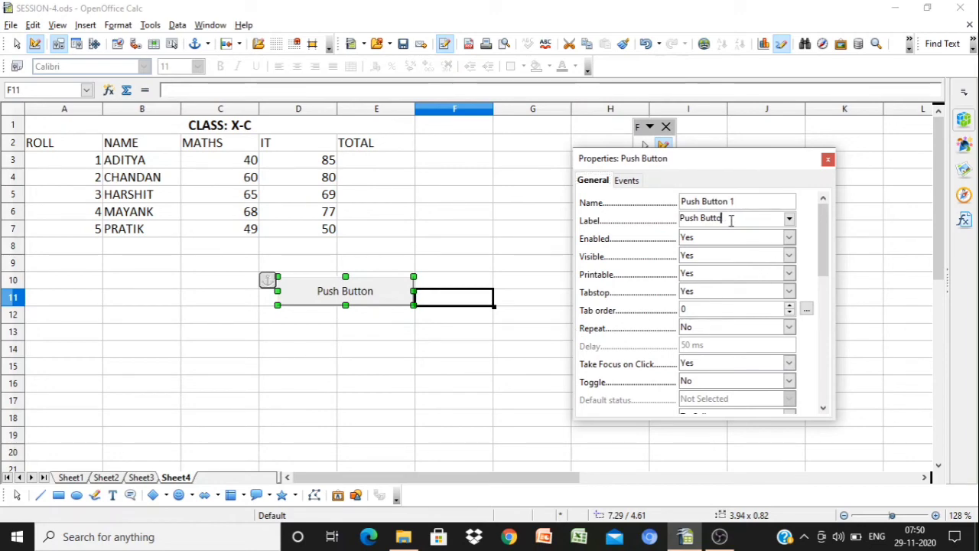
key("BackSpace")
key("BackSpace")
key("BackSpace")
key("BackSpace")
key("BackSpace")
key("BackSpace")
key("BackSpace")
key("BackSpace")
key("BackSpace")
key("BackSpace")
type("TOTAL")
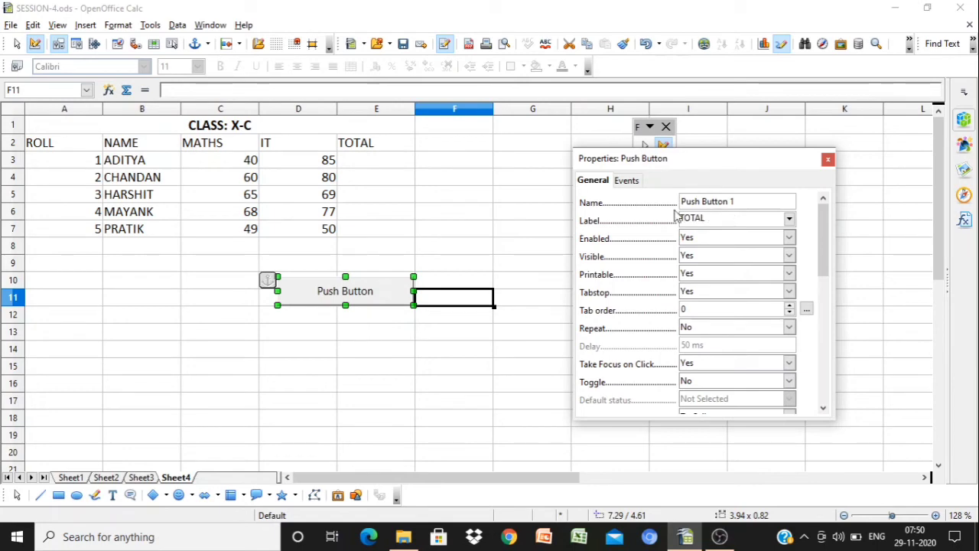
Assign the TOTAL macro from Module1 of the TECHNOLOGY library to the push button's Mouse button pressed event and close its properties.
left_click(627, 181)
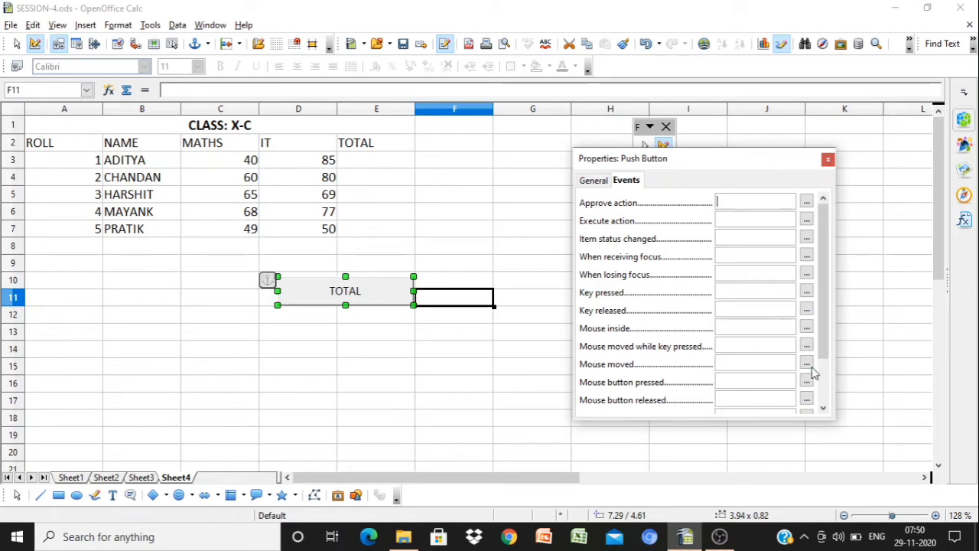
left_click_drag(823, 312, 824, 332)
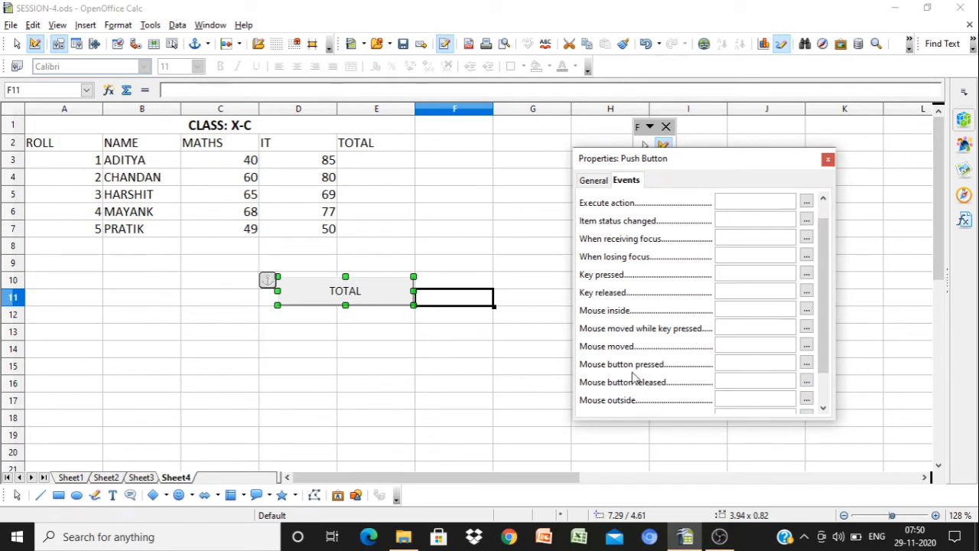
left_click(807, 363)
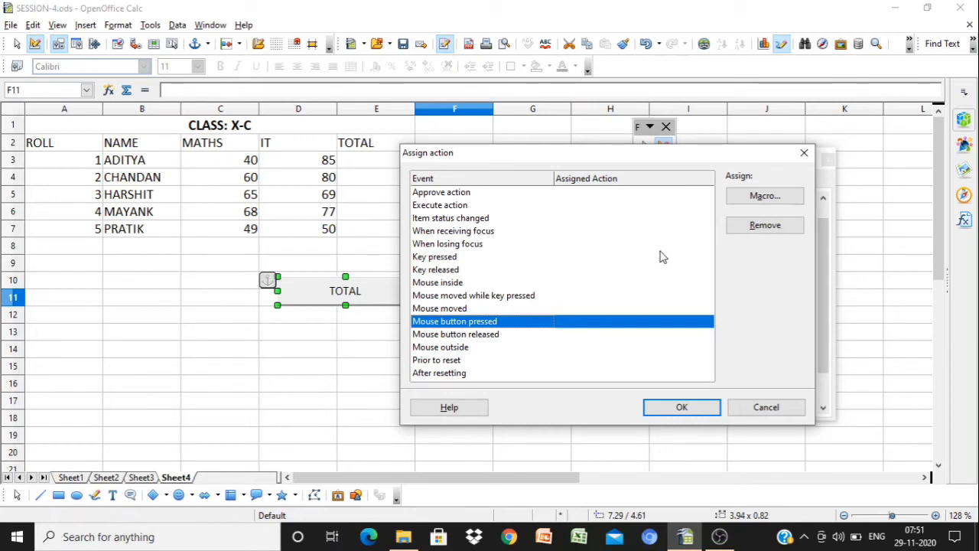
left_click(768, 197)
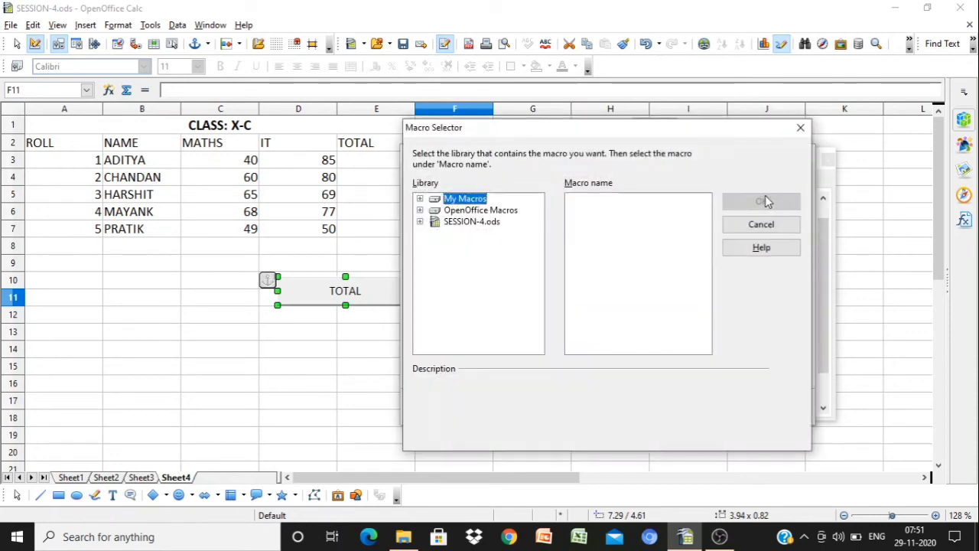
left_click(420, 200)
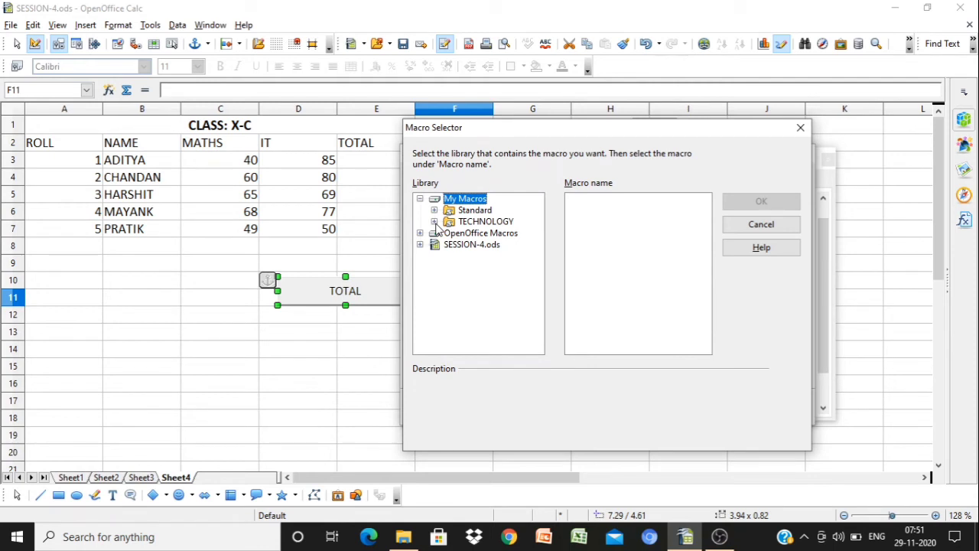
left_click(434, 222)
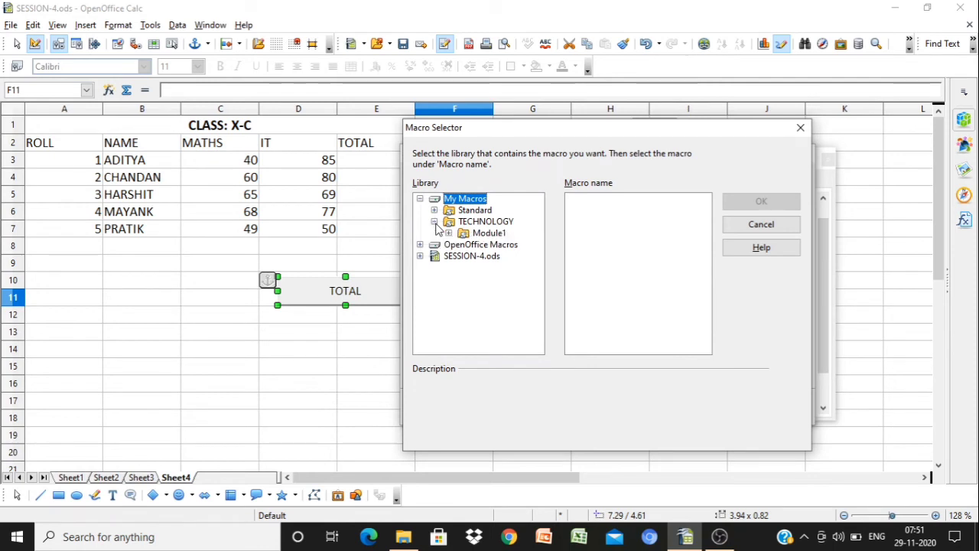
left_click(495, 236)
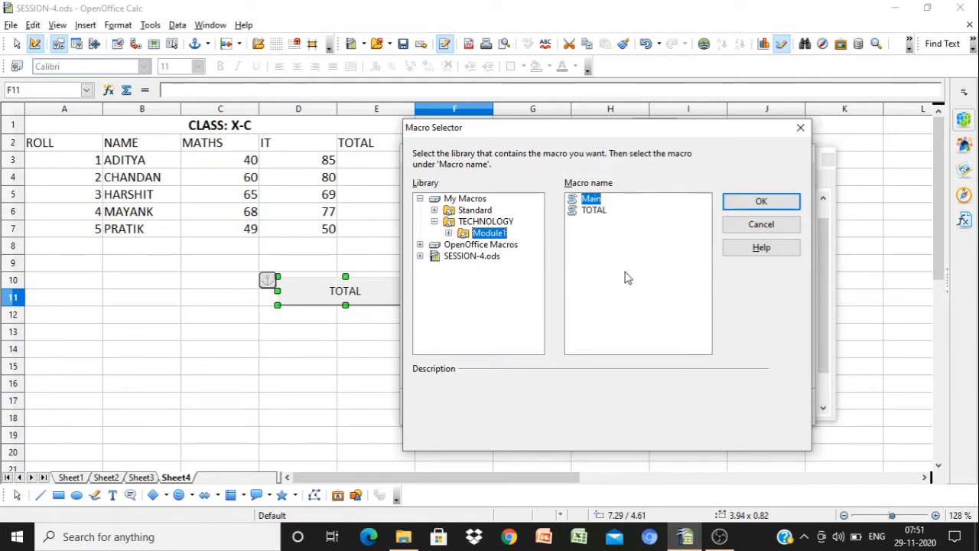
left_click(595, 211)
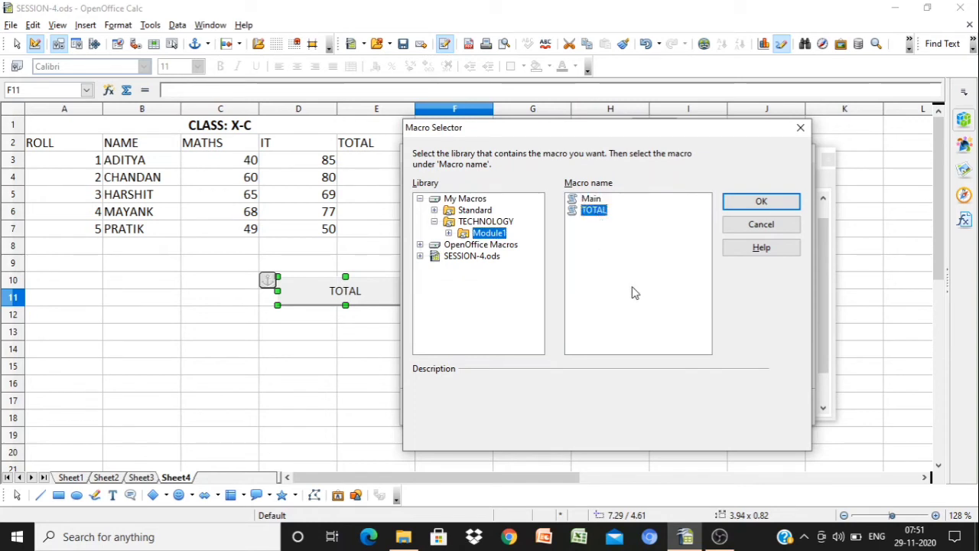
left_click(766, 202)
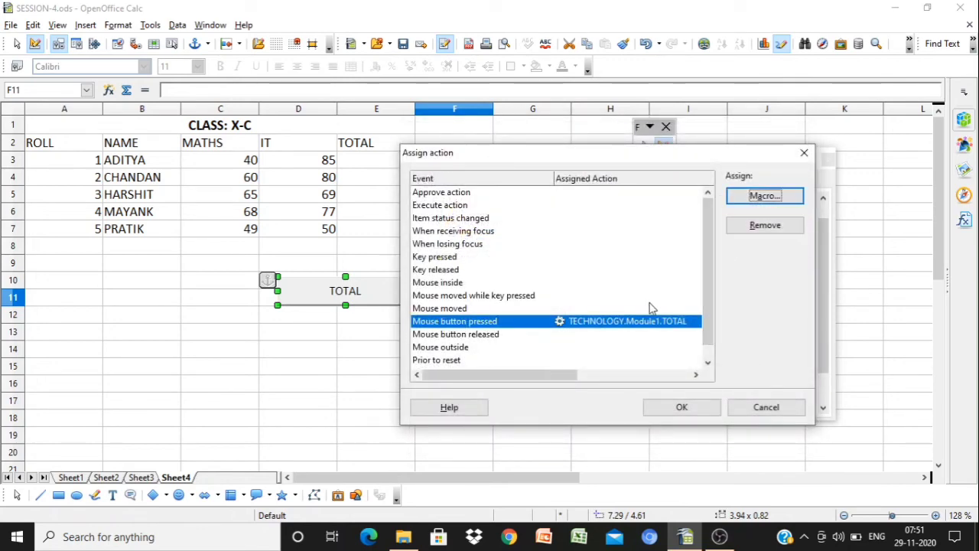
left_click(669, 410)
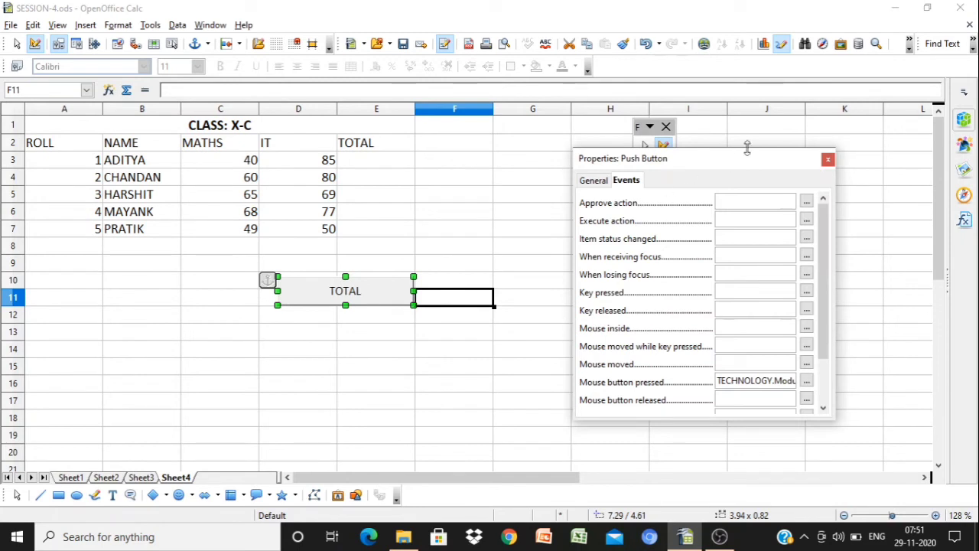
left_click(827, 159)
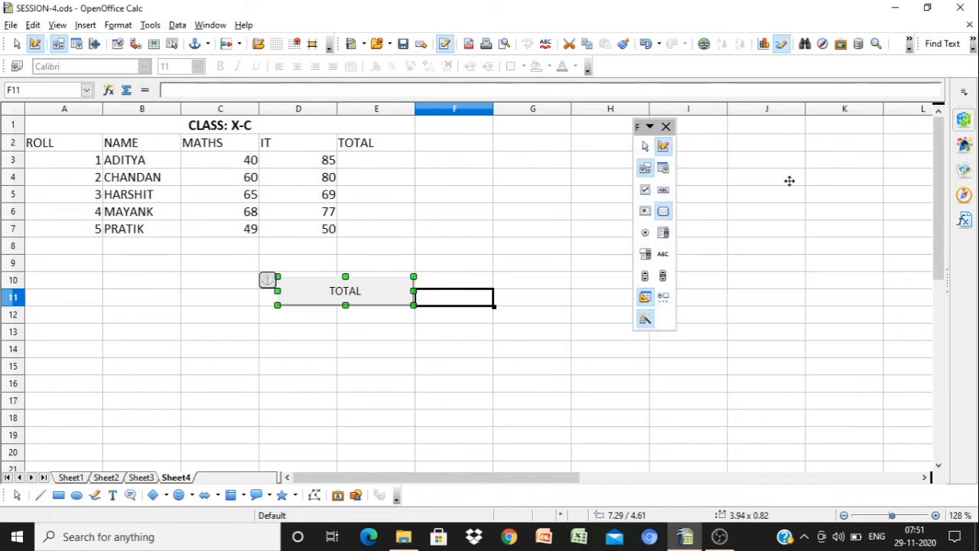
Turn design mode off and run the macro with the TOTAL push button to fill the TOTAL column.
key("Escape")
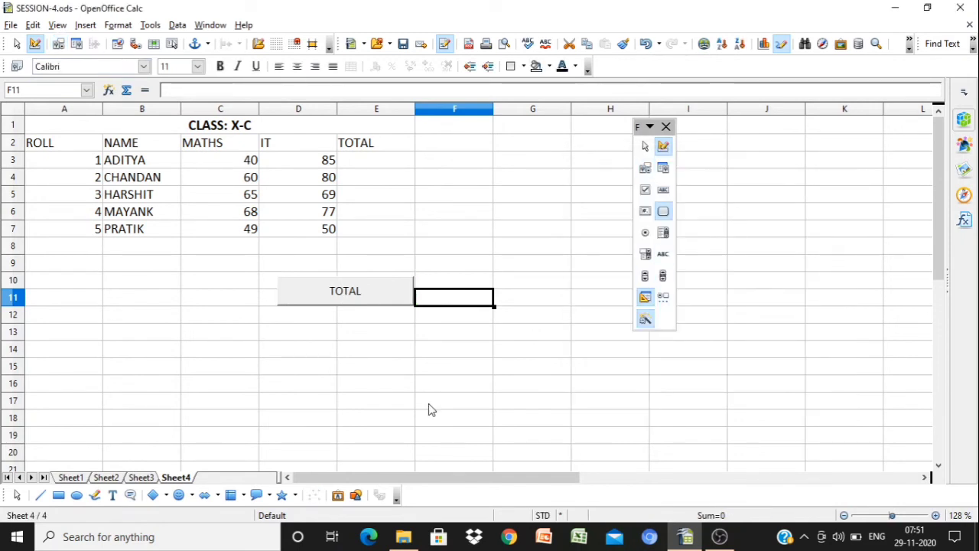
left_click(346, 294)
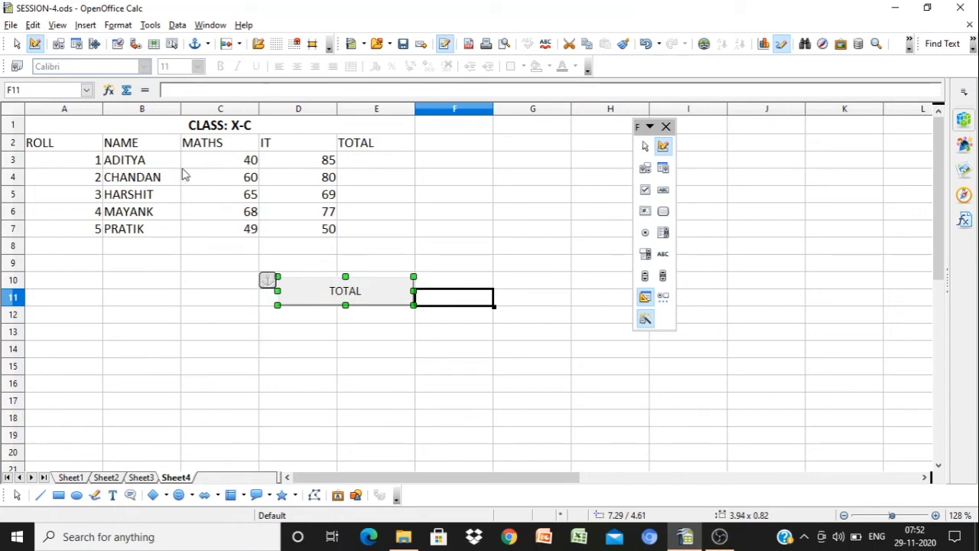
left_click(34, 44)
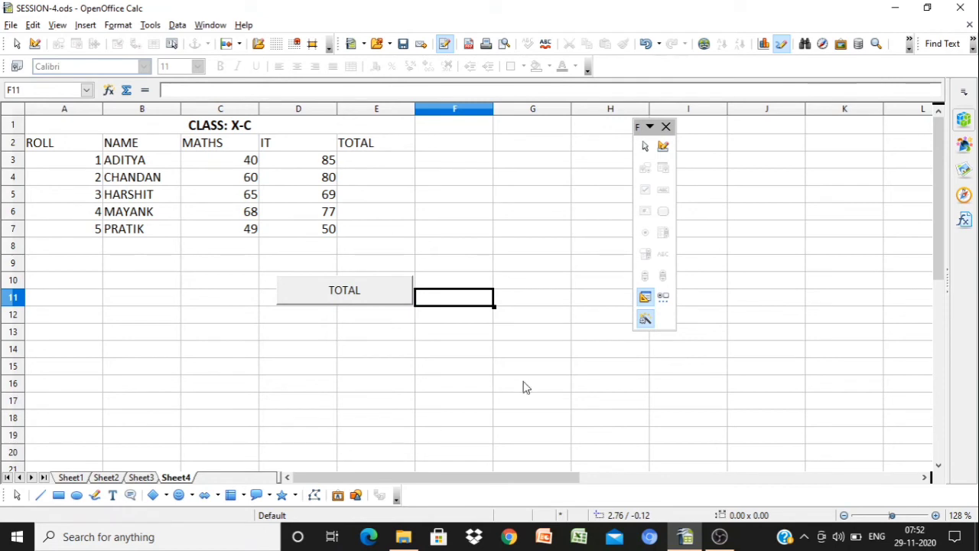
left_click(542, 371)
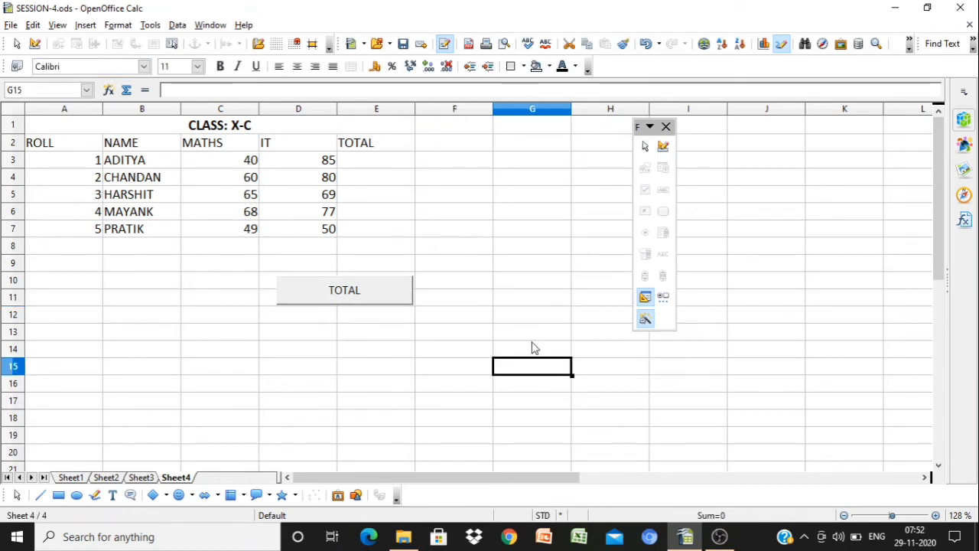
left_click(370, 291)
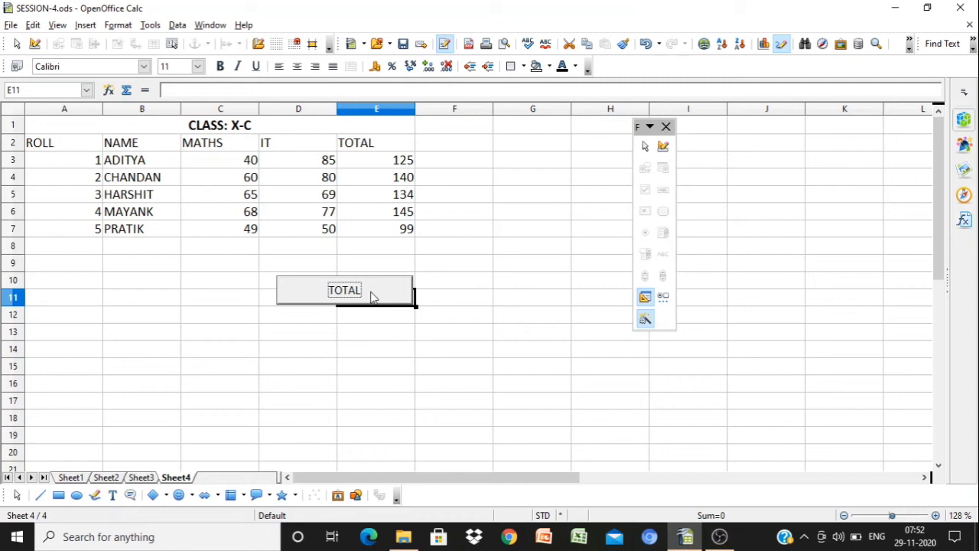
Change the MATHS mark in C5 to 100 and recalculate the totals with the TOTAL push button.
left_click(216, 201)
type("100")
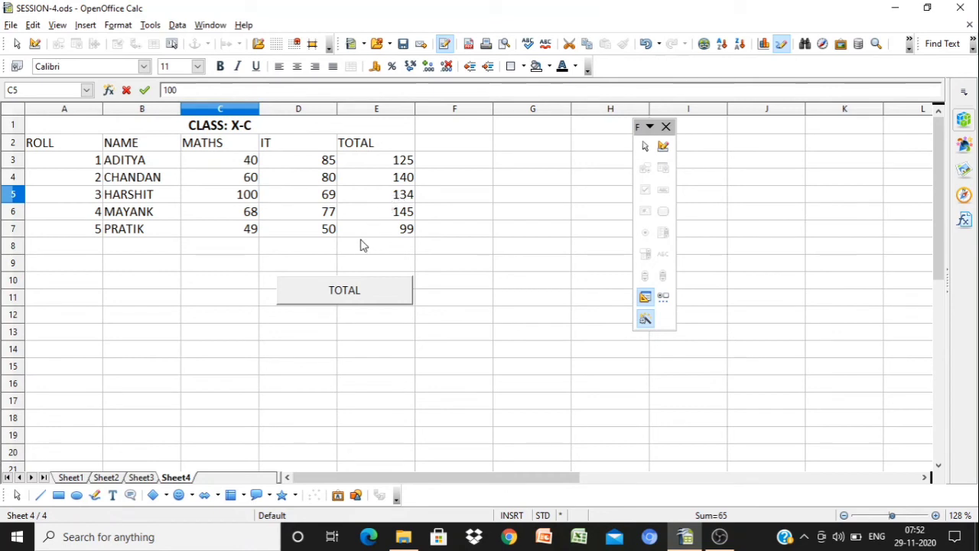
left_click(350, 299)
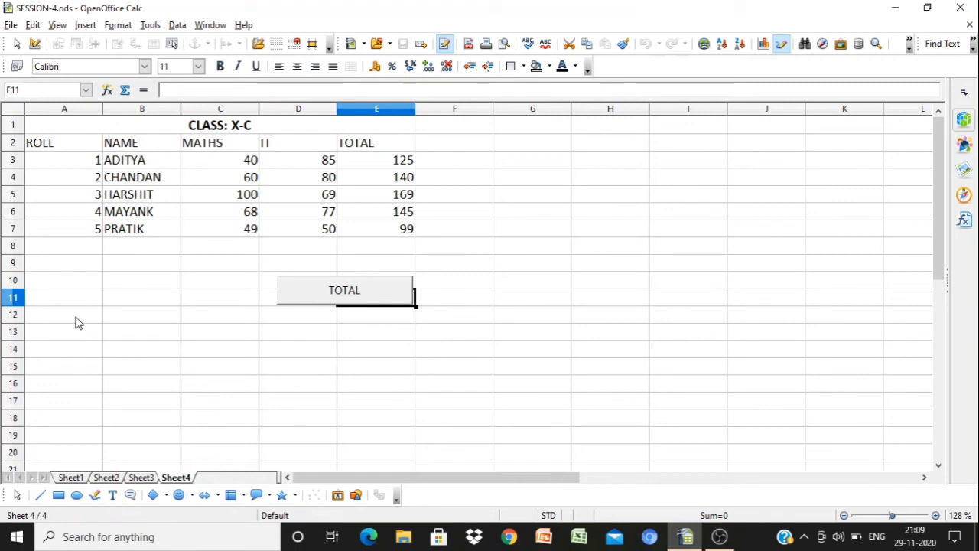
Open the toolbar customization settings and choose the Drawing toolbar as the one to modify.
left_click(60, 26)
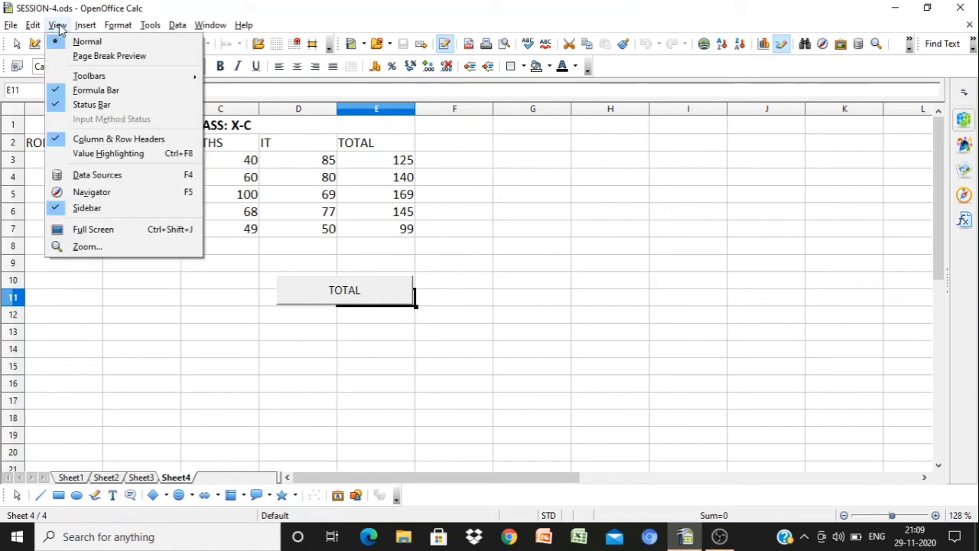
mouse_move(90, 80)
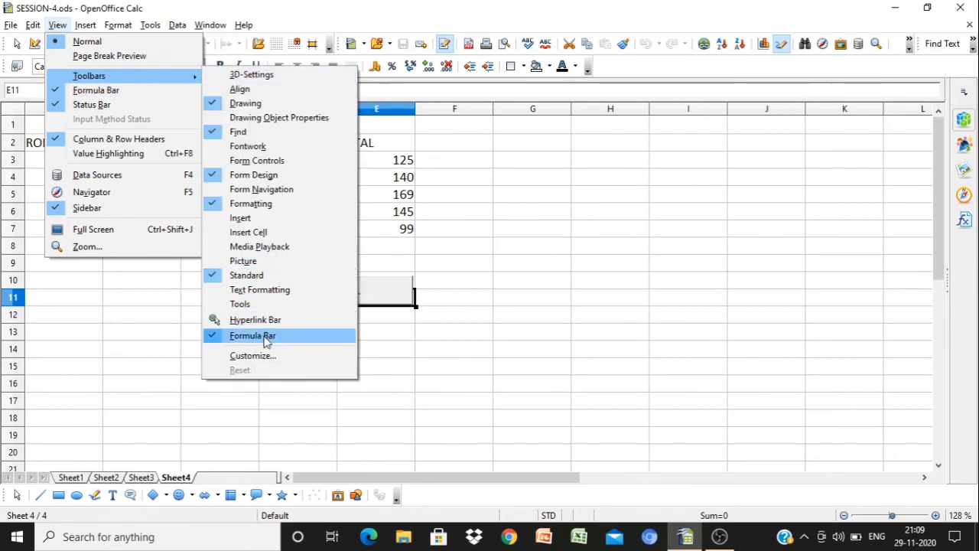
left_click(264, 355)
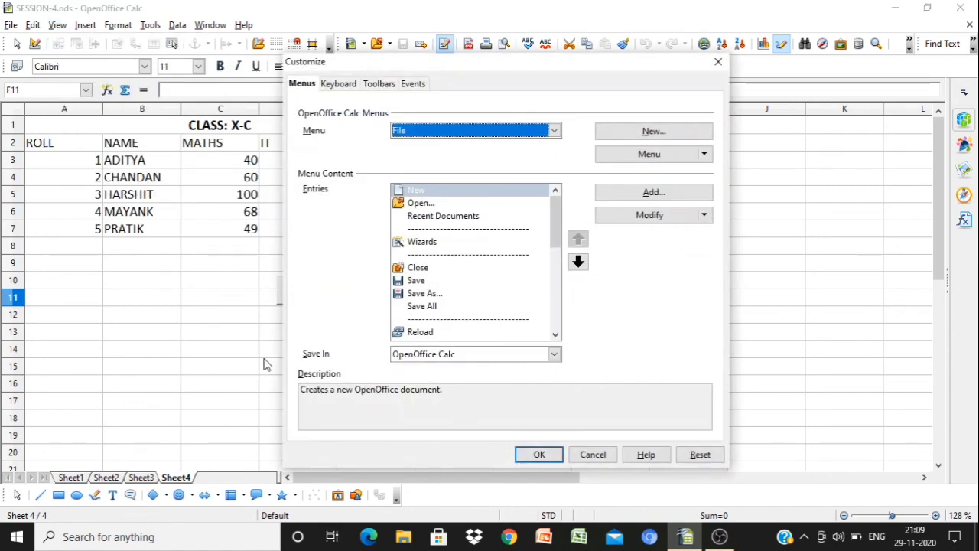
left_click(381, 85)
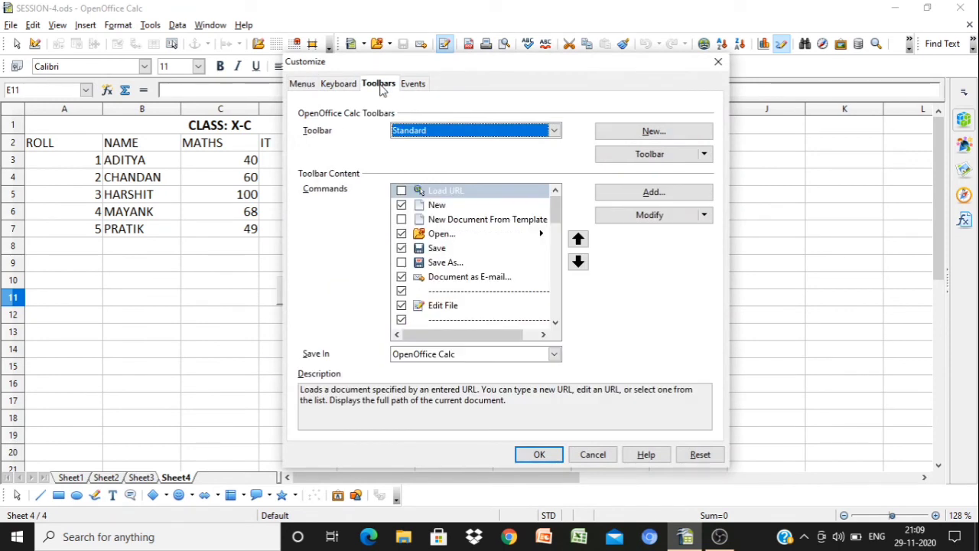
left_click(556, 134)
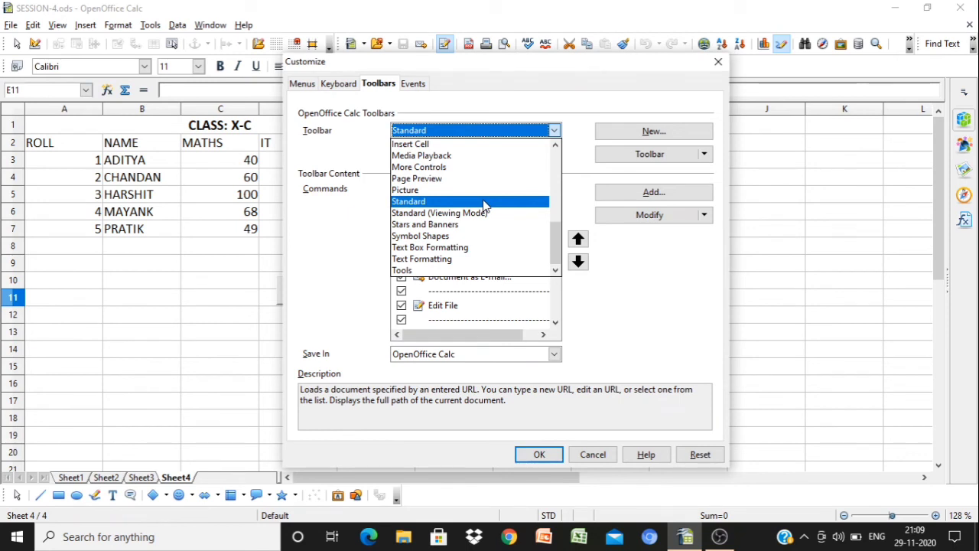
key("d")
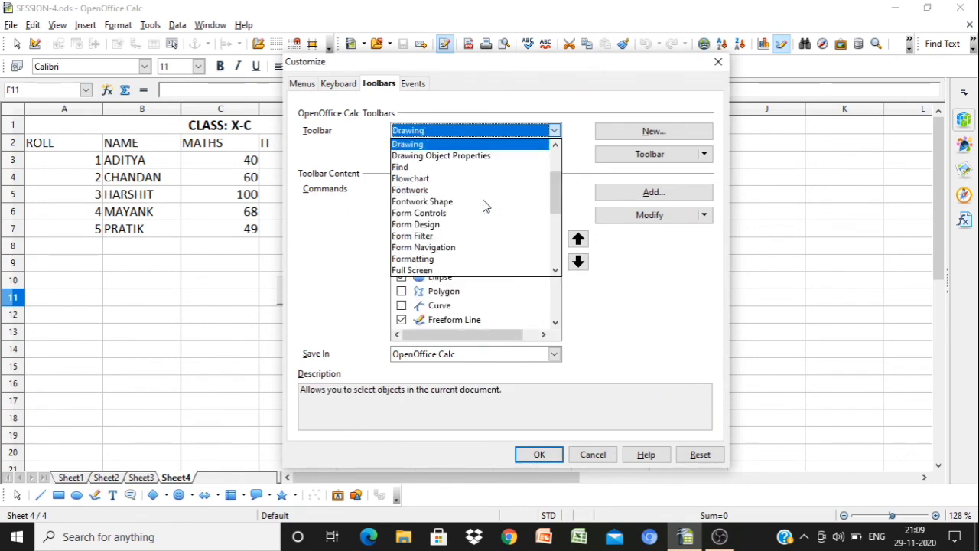
left_click(420, 145)
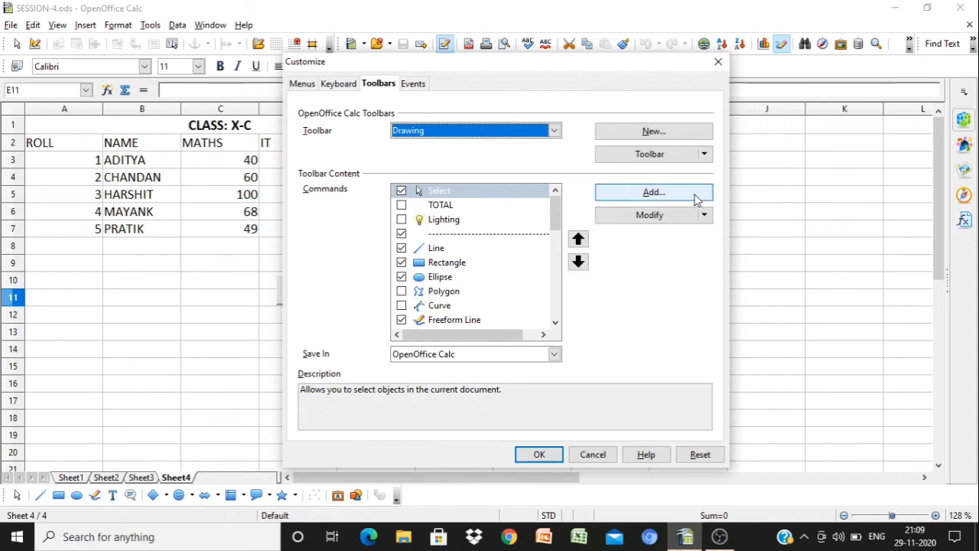
Add the TOTAL macro from Module1 of the TECHNOLOGY library to the Drawing toolbar and close the Add Commands dialog.
left_click(655, 193)
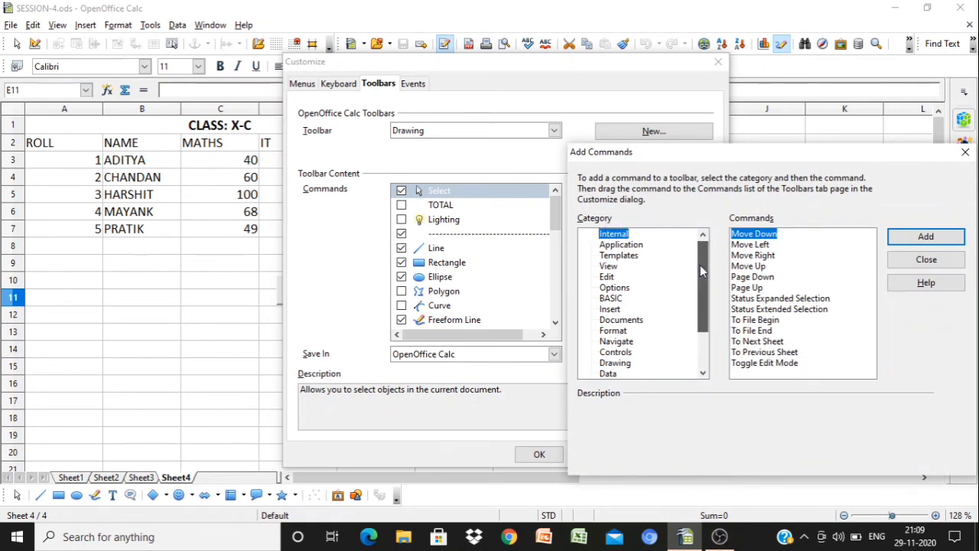
left_click_drag(701, 265, 703, 322)
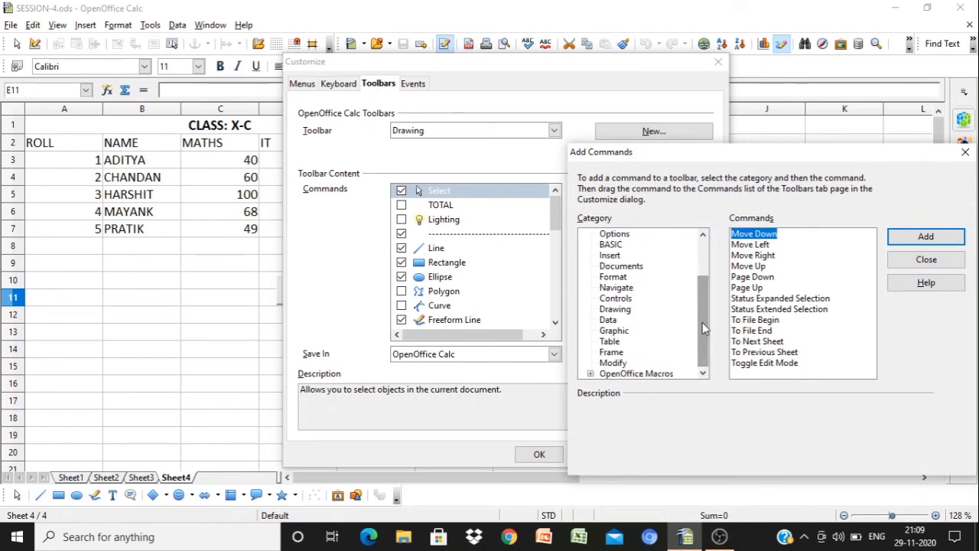
left_click(591, 374)
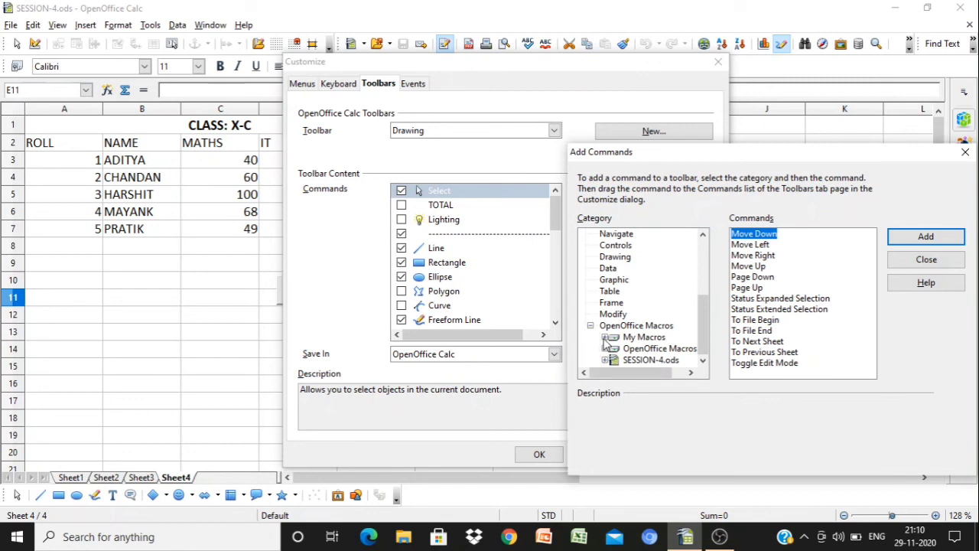
left_click(604, 341)
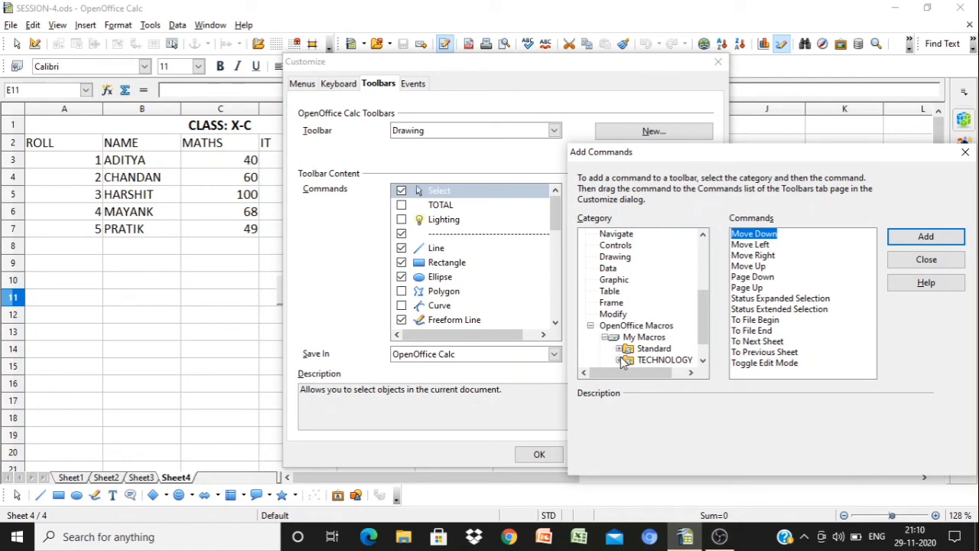
left_click(621, 360)
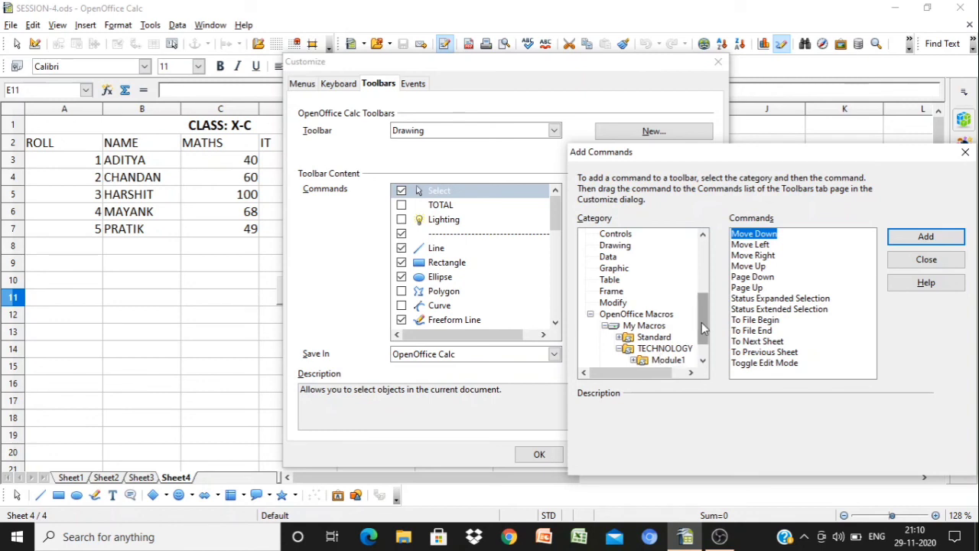
left_click_drag(702, 323, 702, 329)
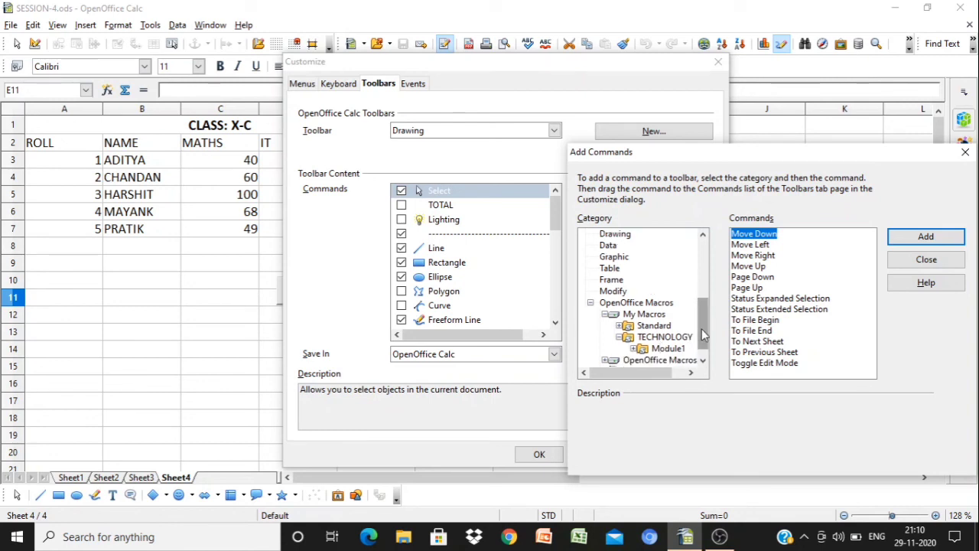
left_click(665, 350)
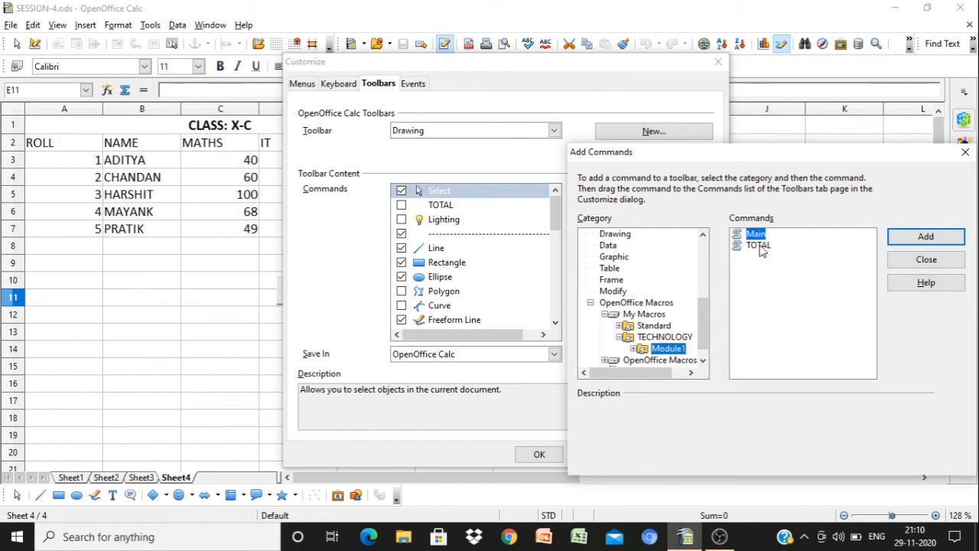
left_click(759, 245)
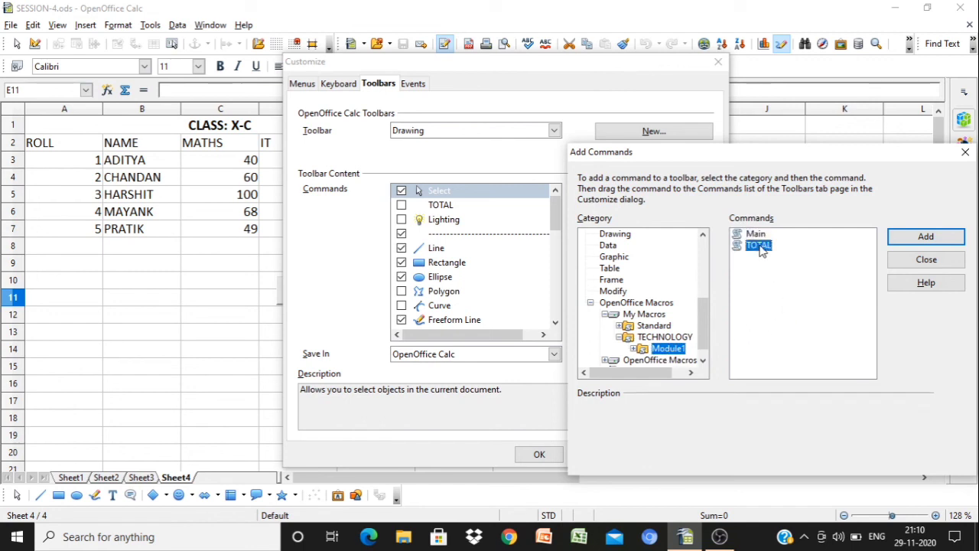
left_click(922, 238)
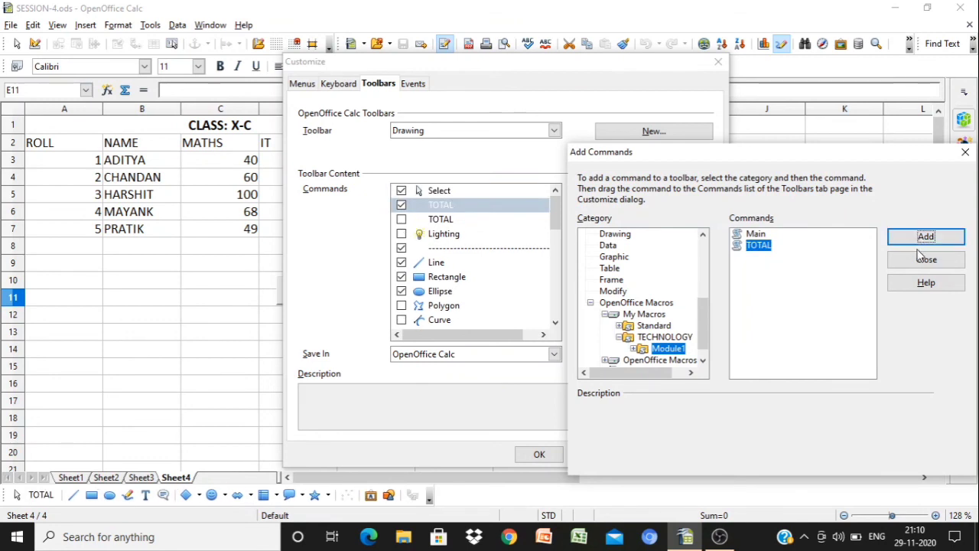
left_click(925, 261)
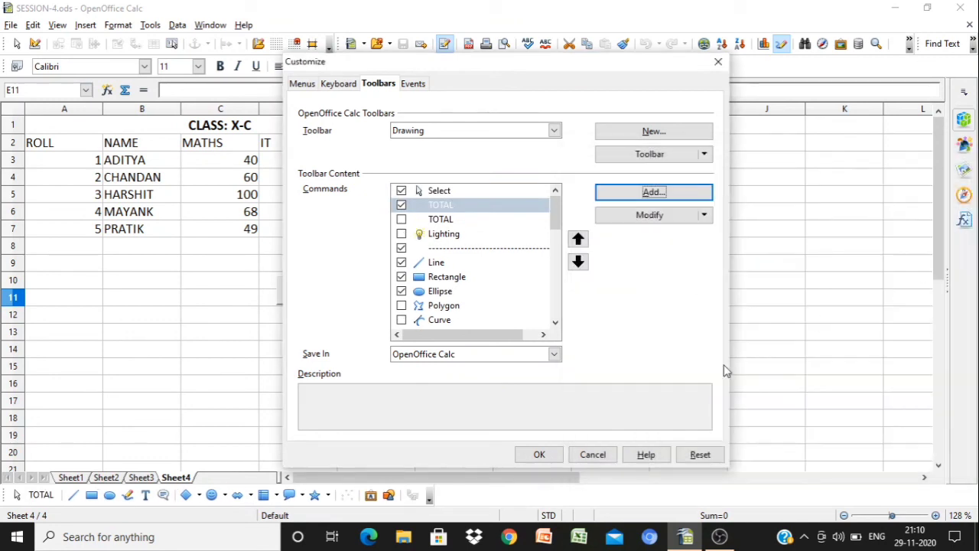
Apply the toolbar customization and test the Drawing toolbar's TOTAL macro after clearing the totals in E3:E7.
left_click(539, 455)
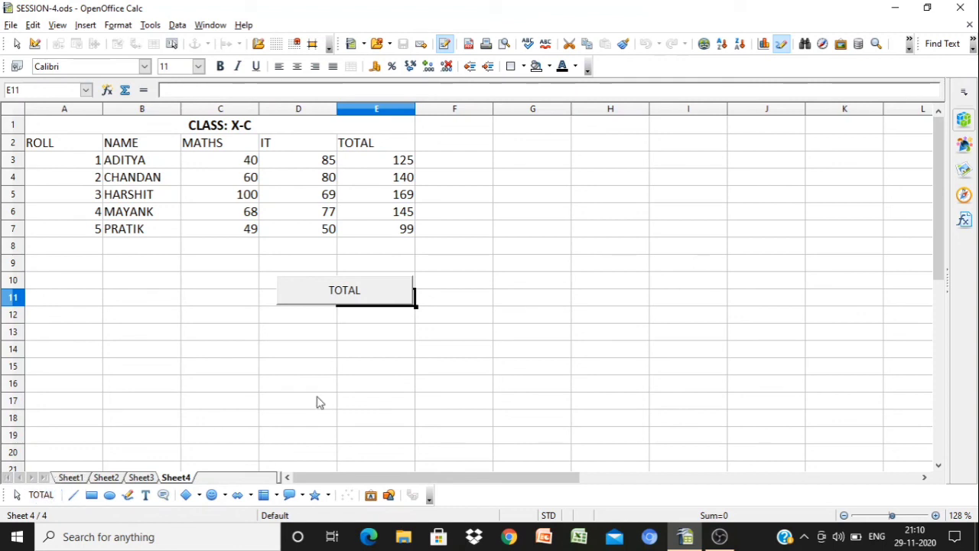
left_click_drag(394, 160, 403, 234)
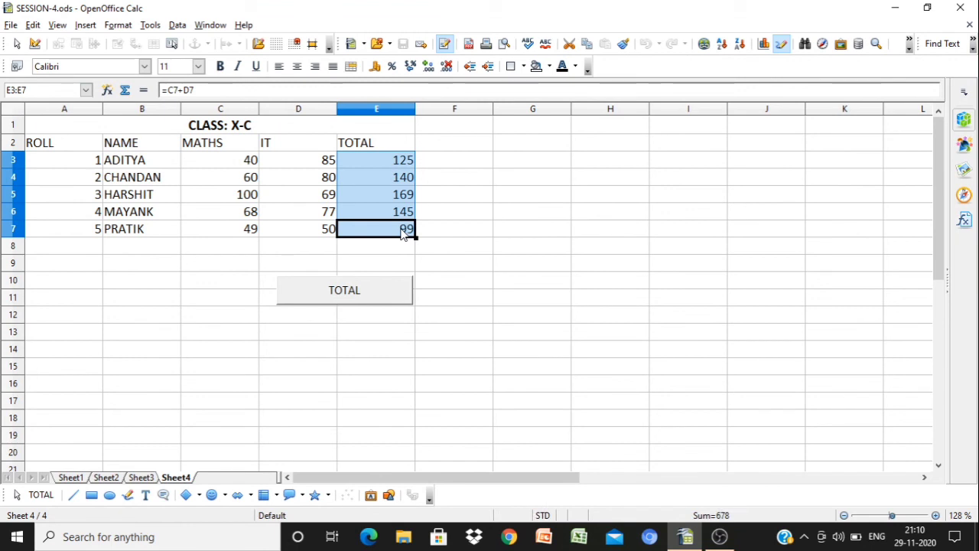
key("Delete")
key("Return")
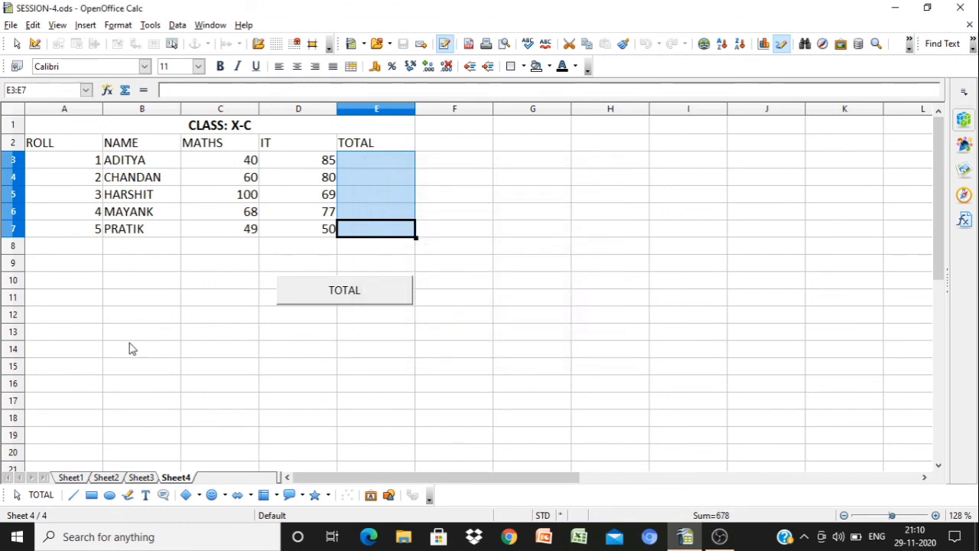
left_click(111, 351)
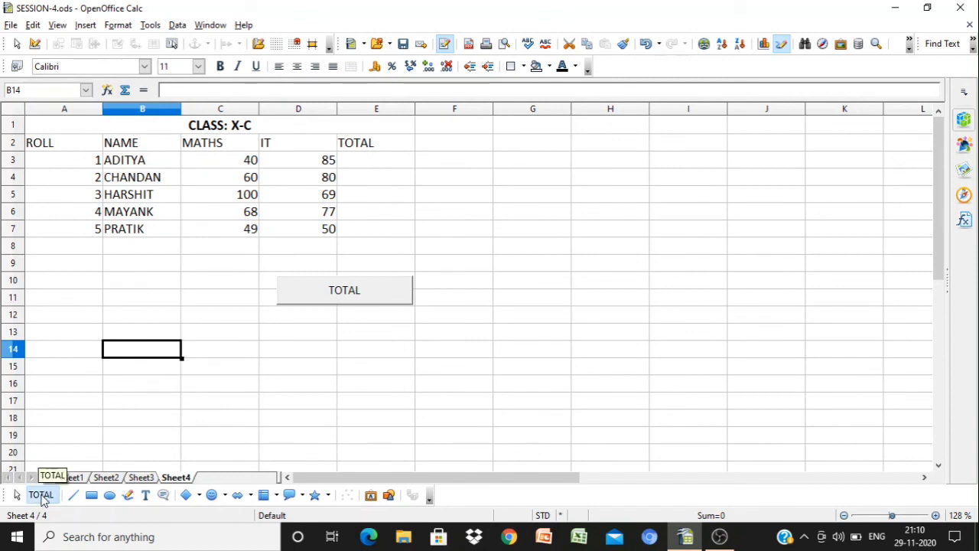
left_click(42, 496)
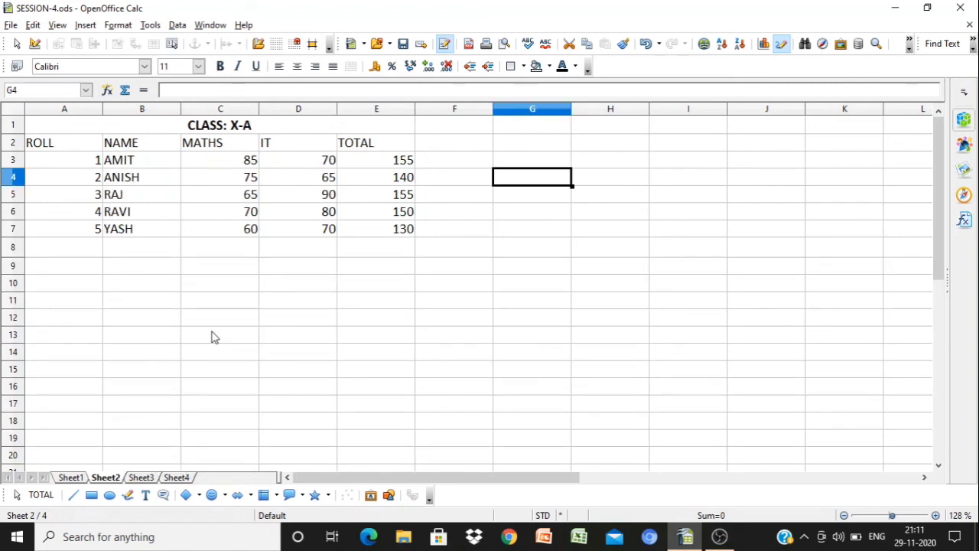
Go to Sheet1 and review the learning objectives from "What is a Macro?" through "Running a Macro".
left_click(71, 477)
left_click(398, 280)
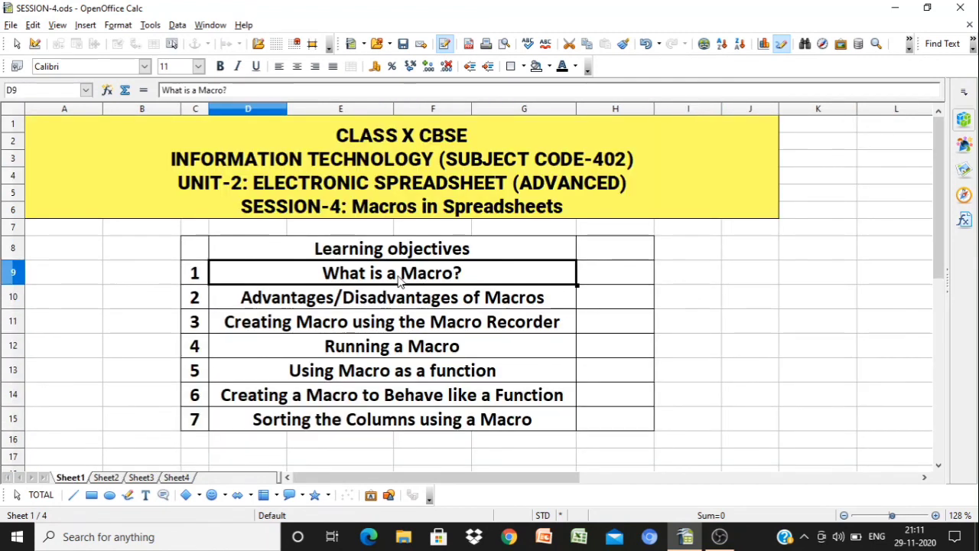
key("Down")
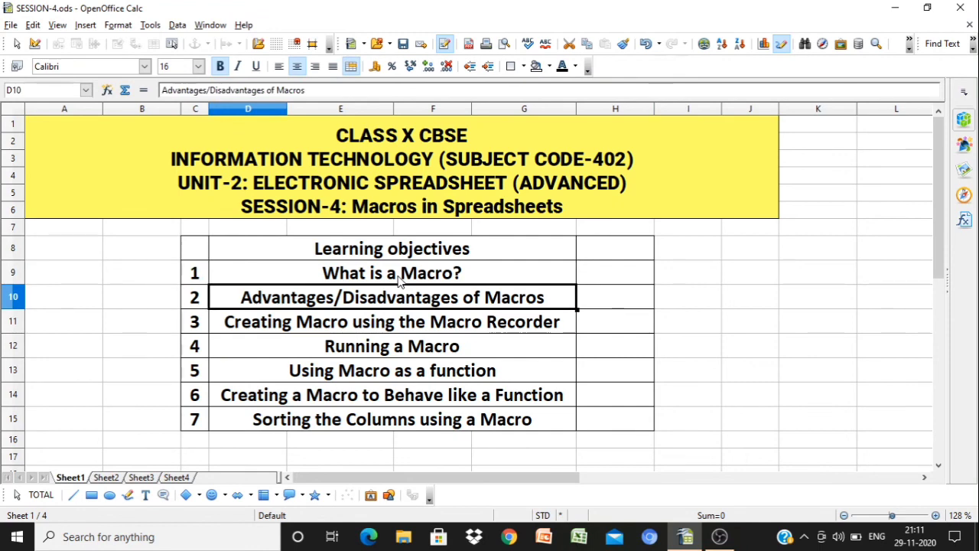
key("Down")
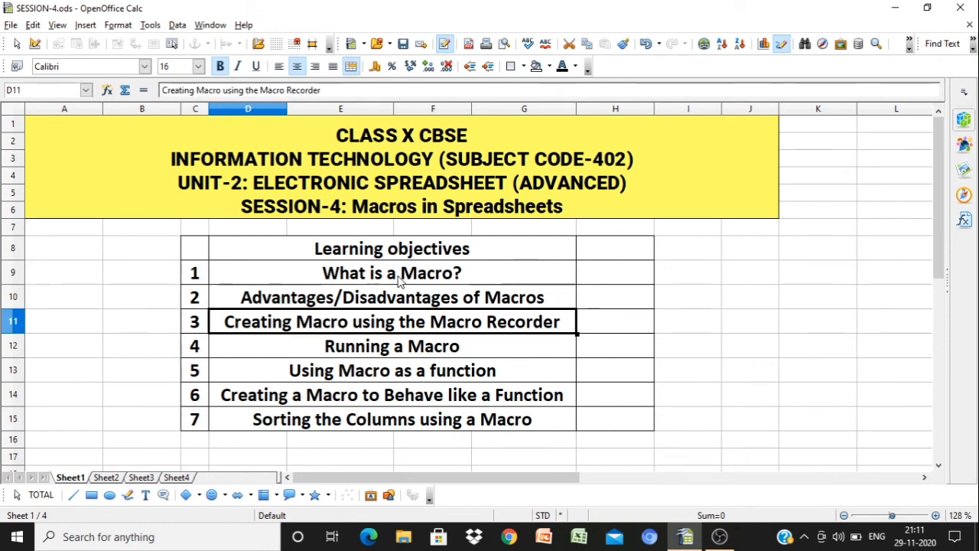
key("Down")
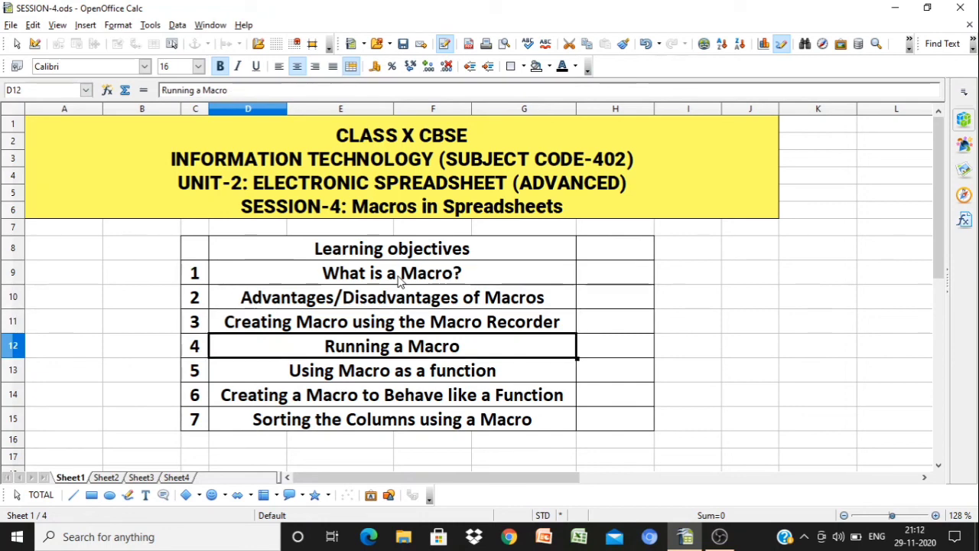